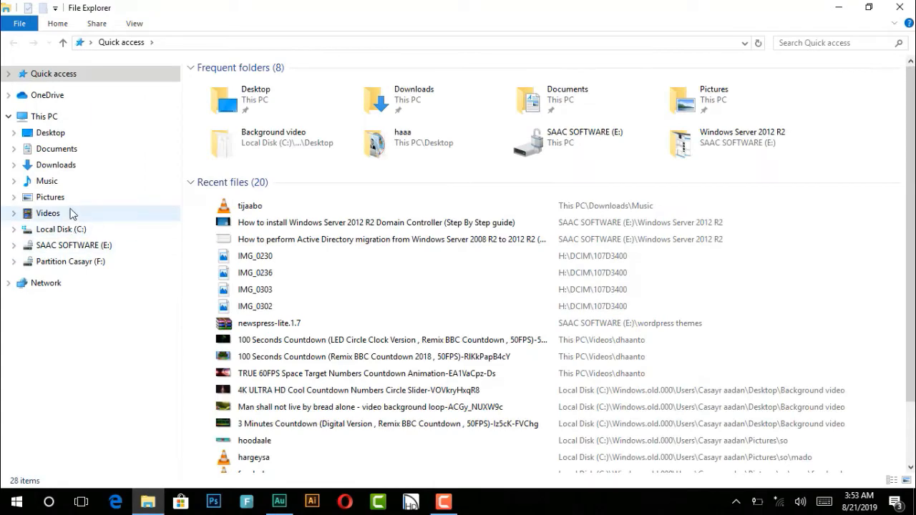
Load the tijaabo audio file from the Music folder into Adobe Audition and maximize the Audition window.
left_click(63, 202)
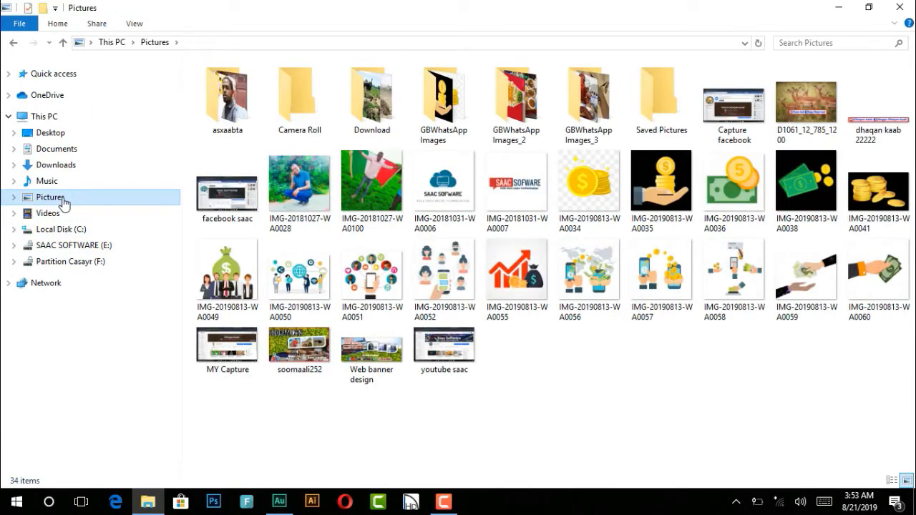
left_click(60, 185)
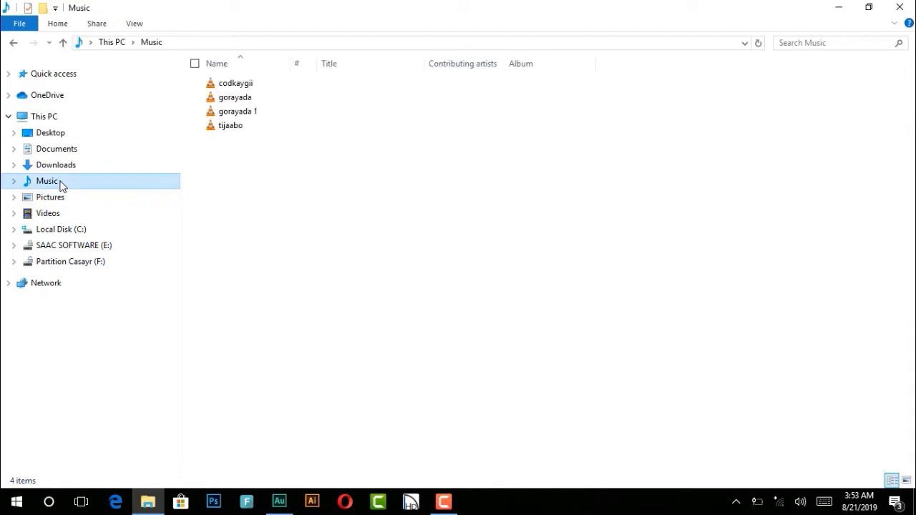
left_click(254, 129)
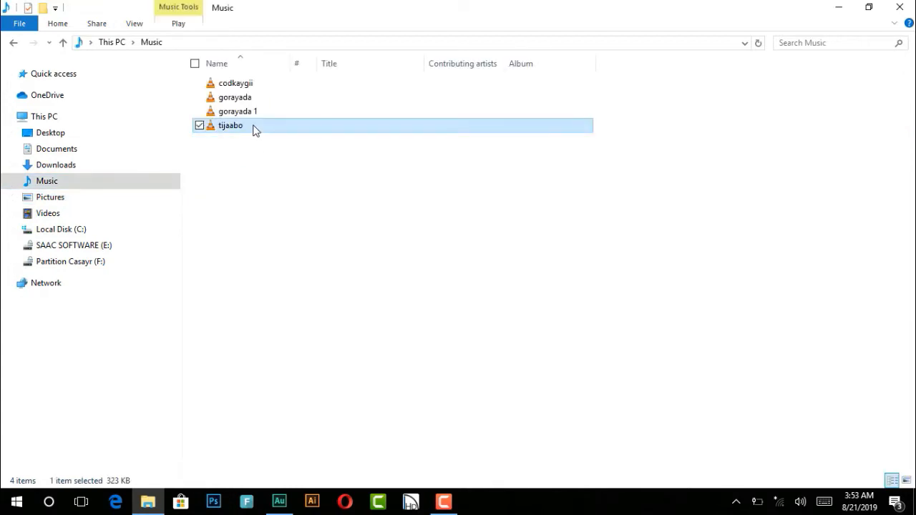
left_click_drag(255, 130, 421, 360)
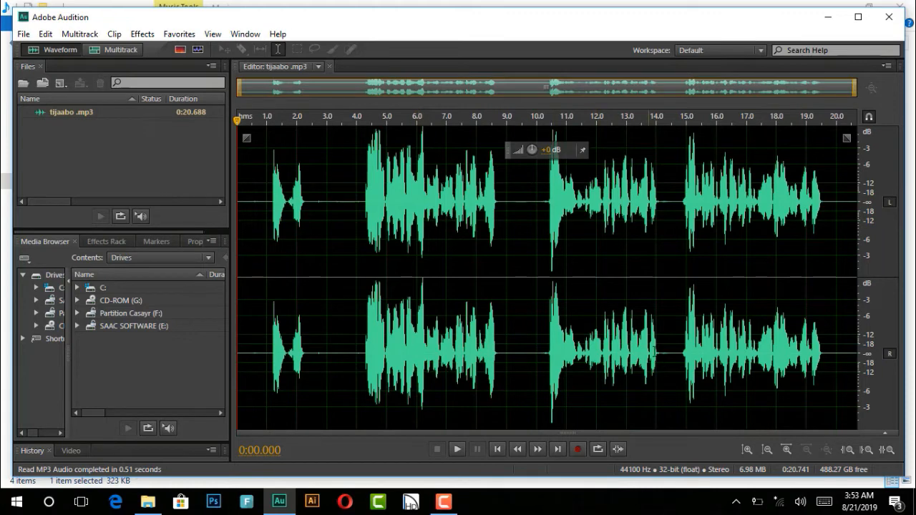
left_click(442, 504)
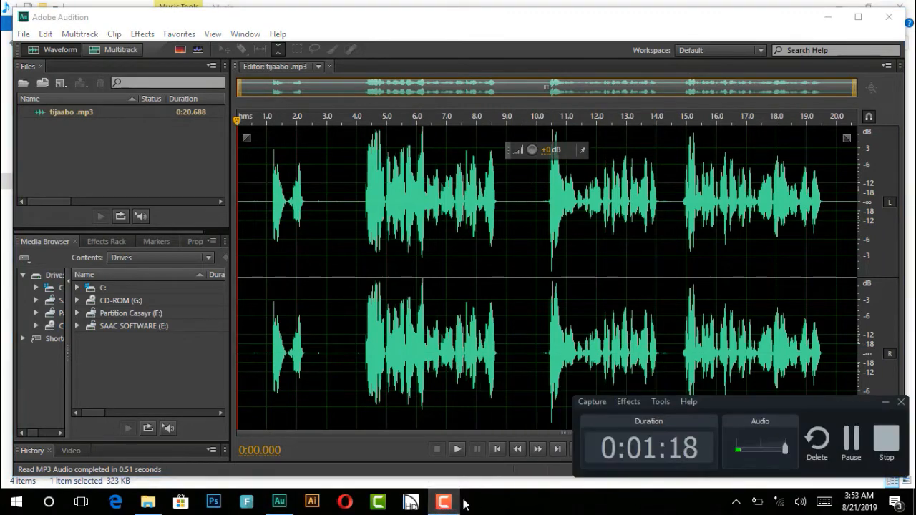
left_click(444, 504)
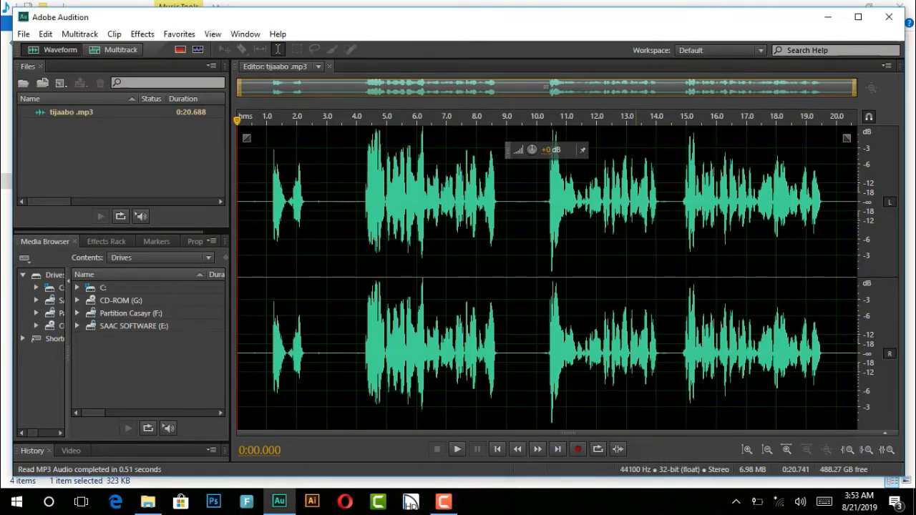
left_click(862, 11)
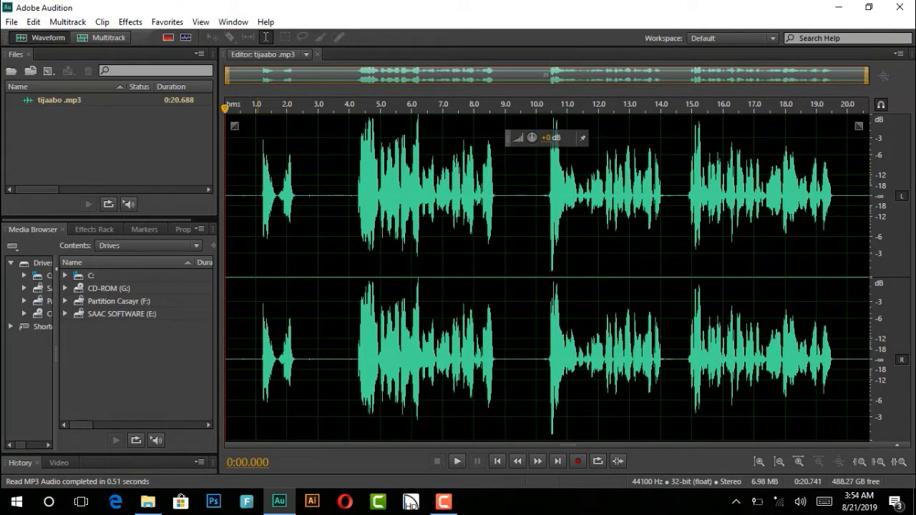
Select the silent first second of the waveform, play from the start to hear its background noise, and clear the selection.
left_click_drag(256, 215, 226, 215)
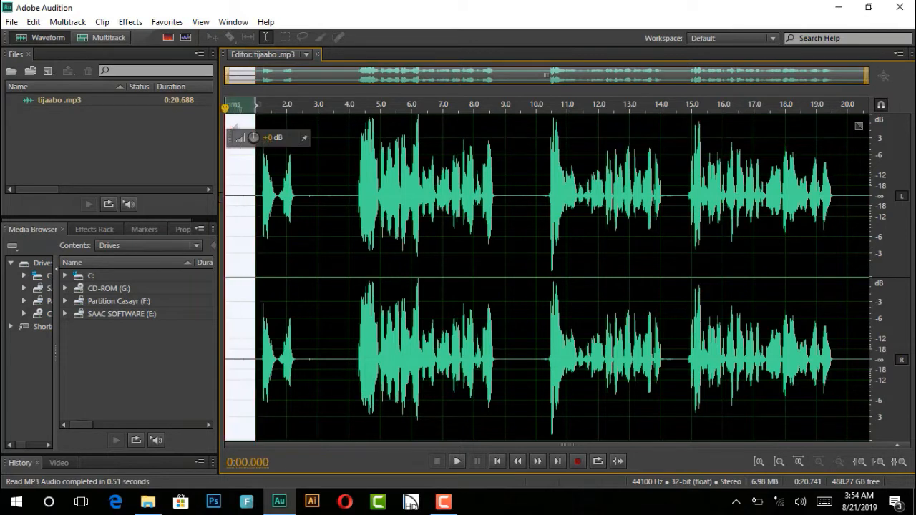
key("space")
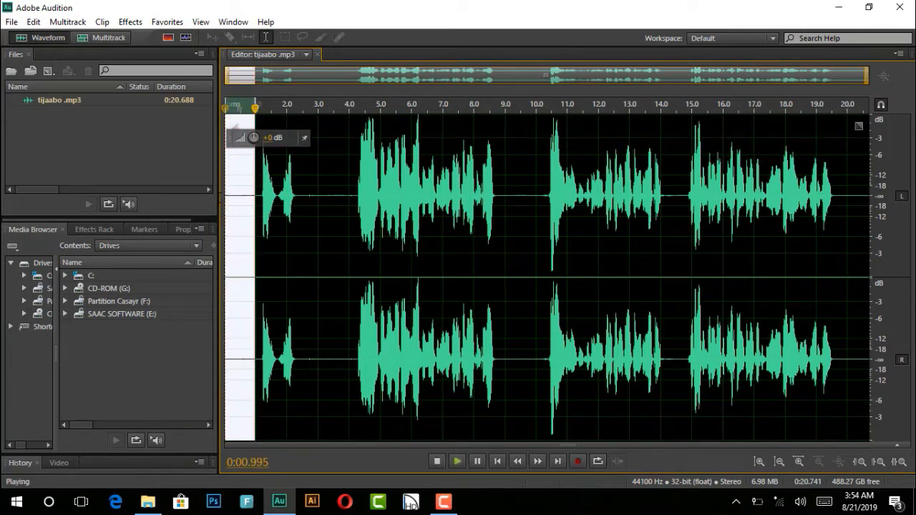
key("space")
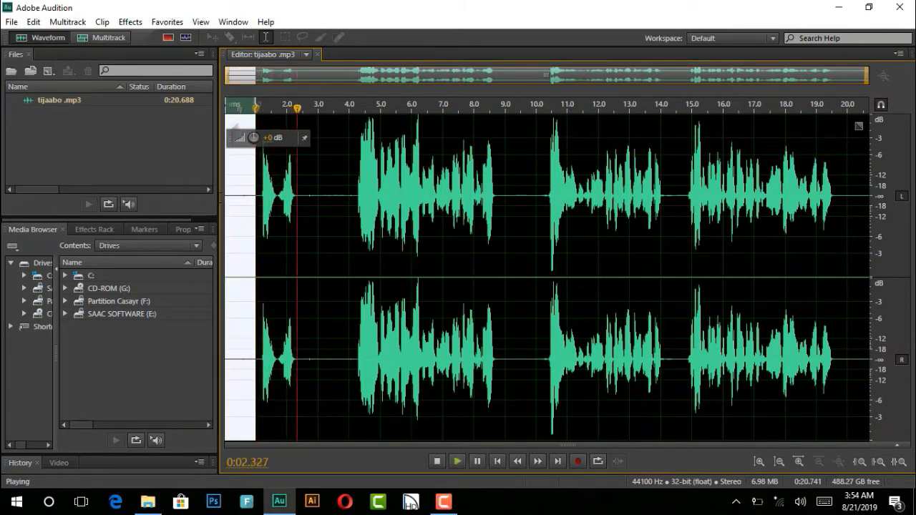
key("space")
key("ctrl+shift+a")
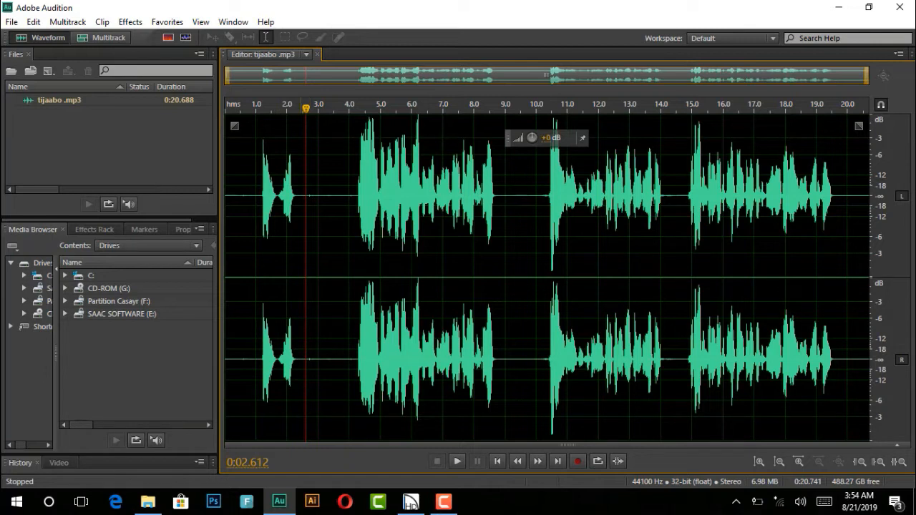
Highlight the quiet gap from about 2.3 to 4.2 seconds, and play the opening of the recording without a selection.
left_click_drag(297, 286, 356, 286)
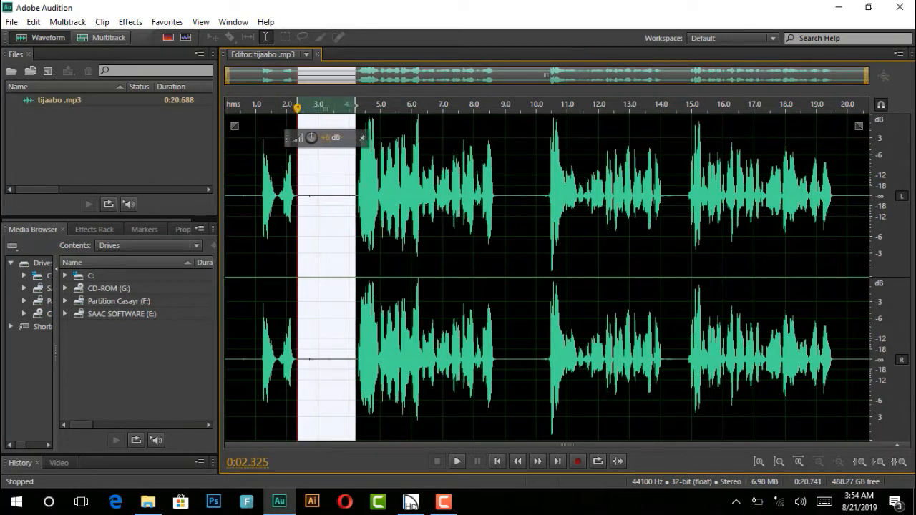
key("ctrl+shift+a")
key("Home")
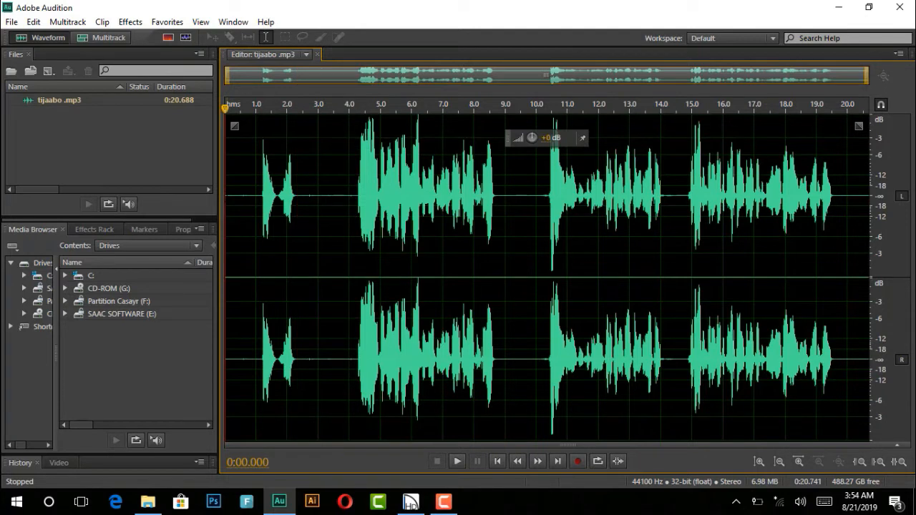
key("space")
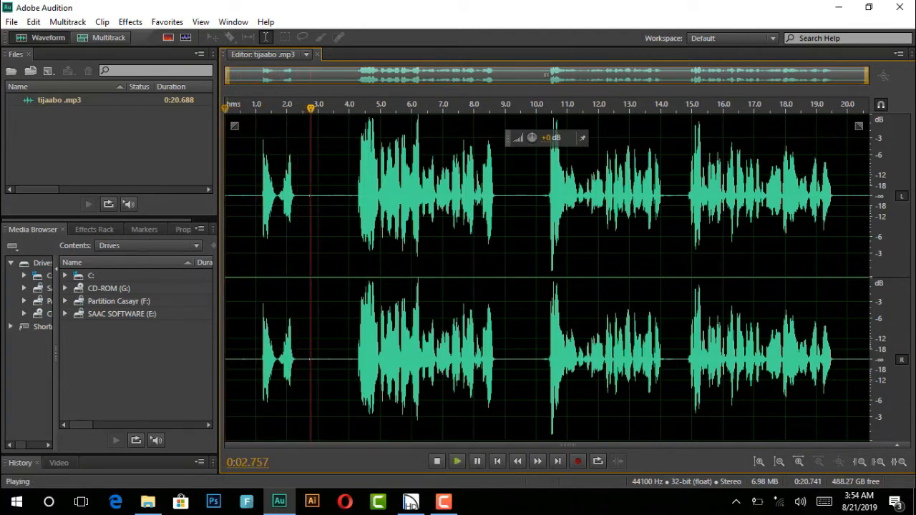
key("space")
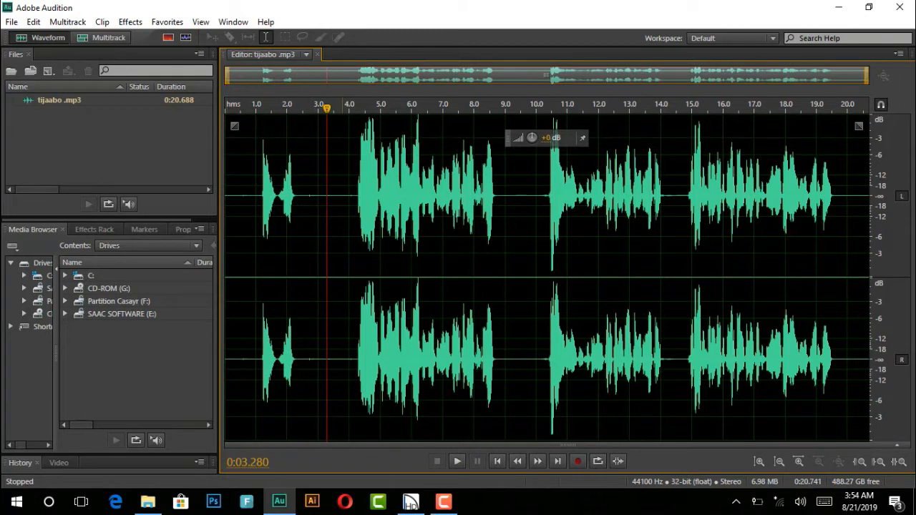
Play the whole recording from the beginning to the end, and stop playback after it restarts.
left_click_drag(306, 116, 212, 138)
key("space")
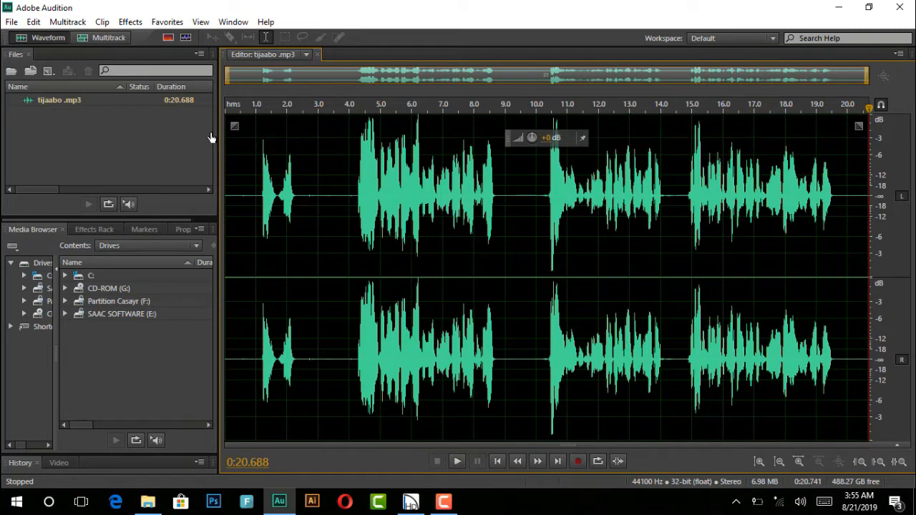
key("space")
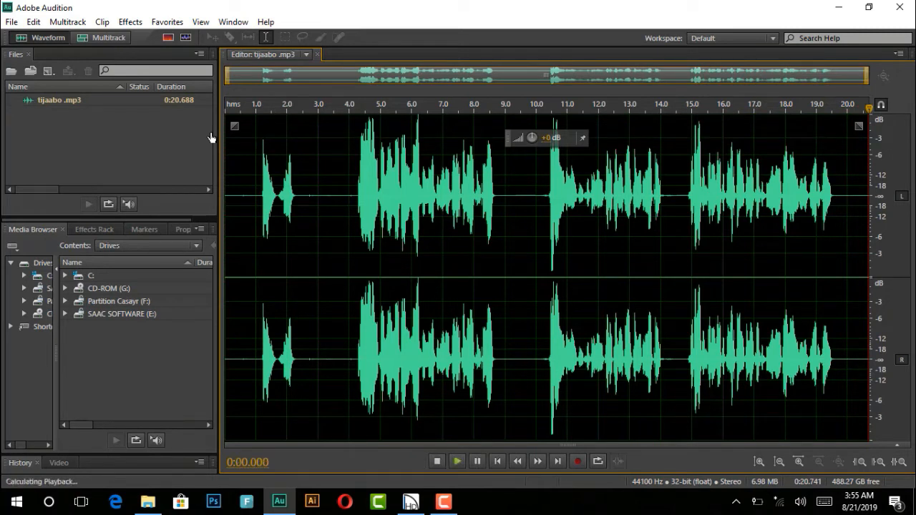
key("space")
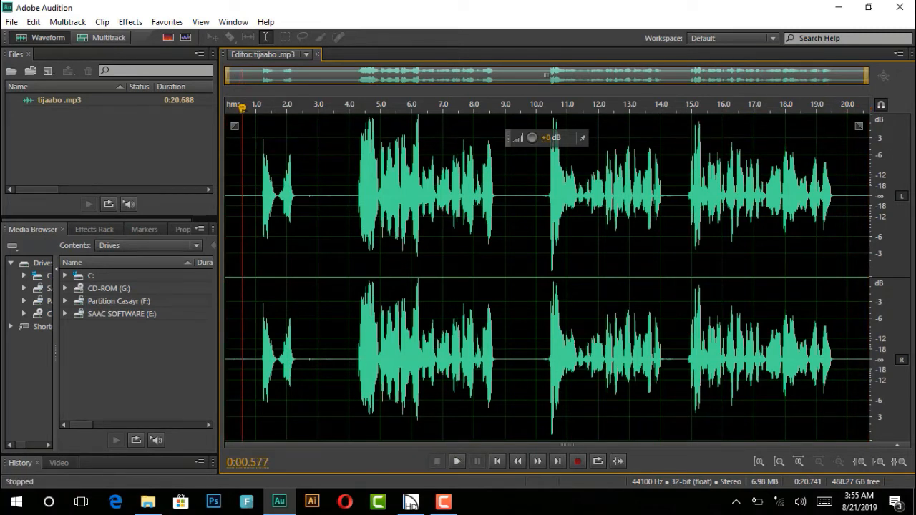
Highlight the silent part before the first speech, about 0 to 1 second, and return the playhead to the start unselected.
left_click_drag(236, 111, 218, 115)
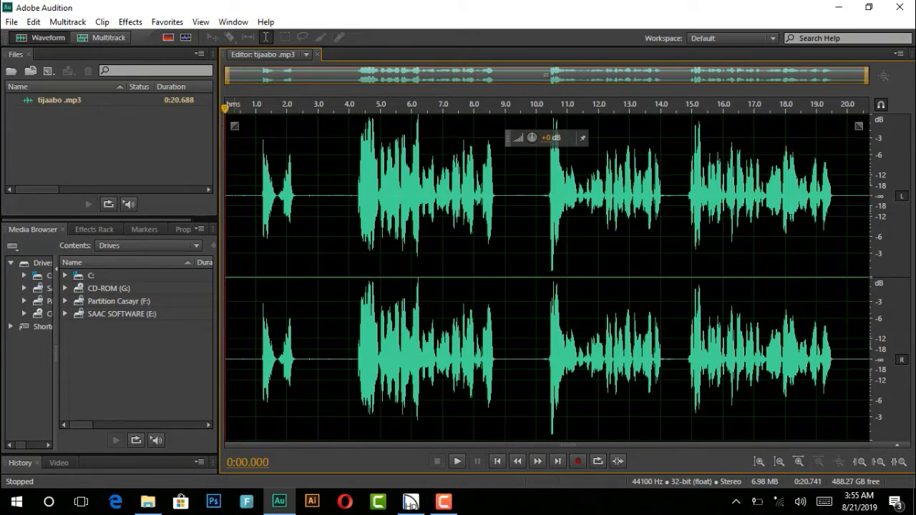
left_click_drag(226, 194, 254, 194)
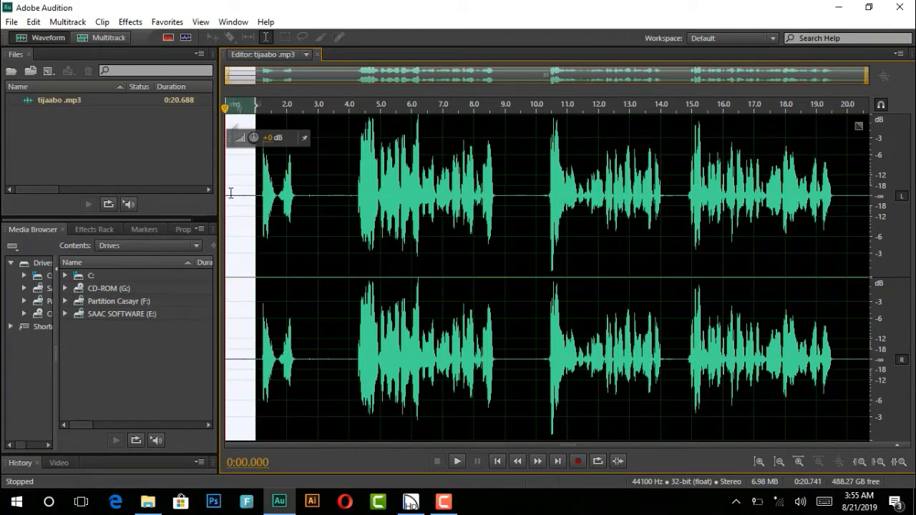
left_click(230, 194)
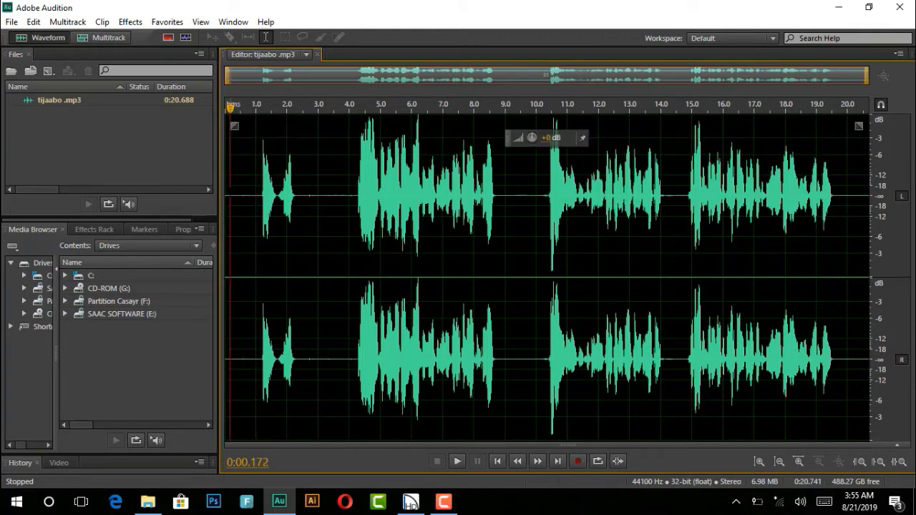
key("Home")
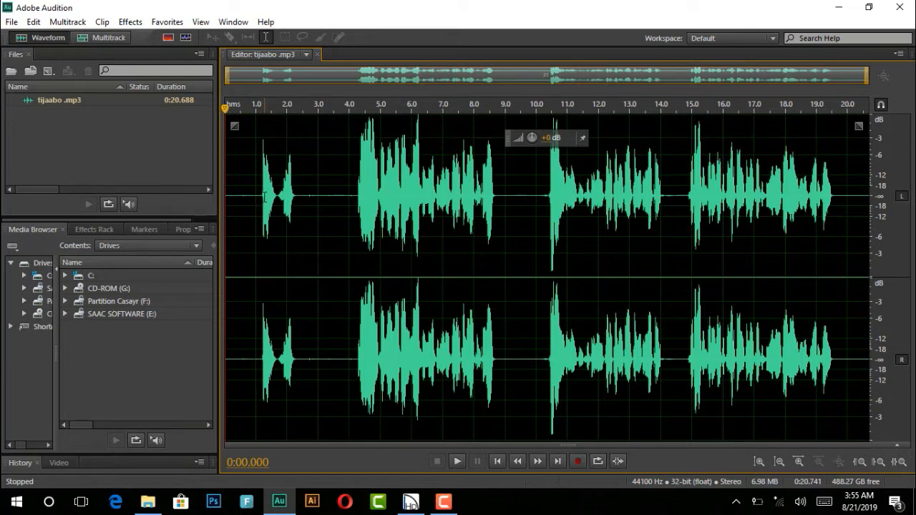
Highlight the first short speech burst, listen to it from about 0.5 seconds, and return the playhead to the start.
left_click_drag(247, 190, 307, 188)
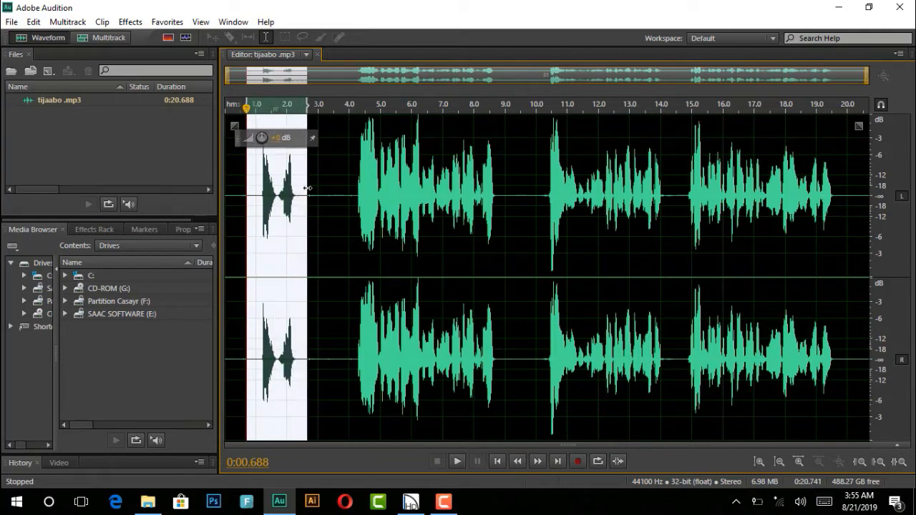
left_click(240, 214)
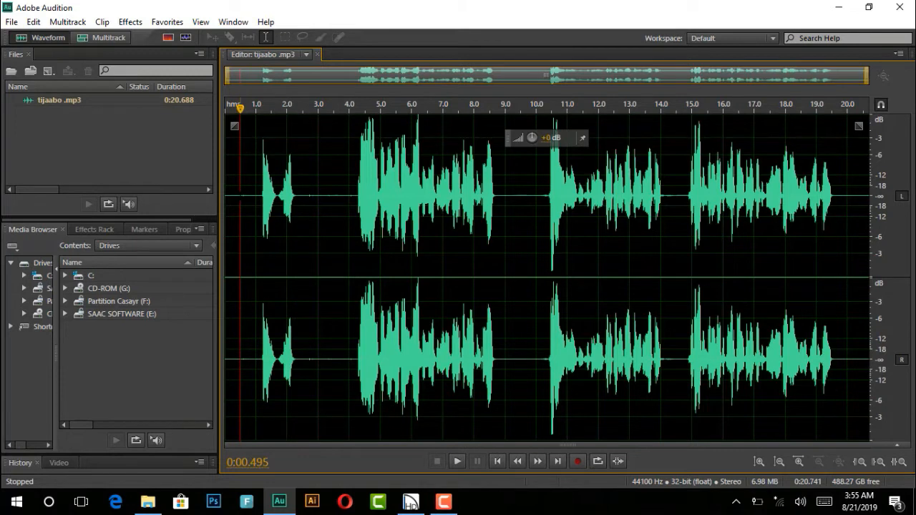
key("space")
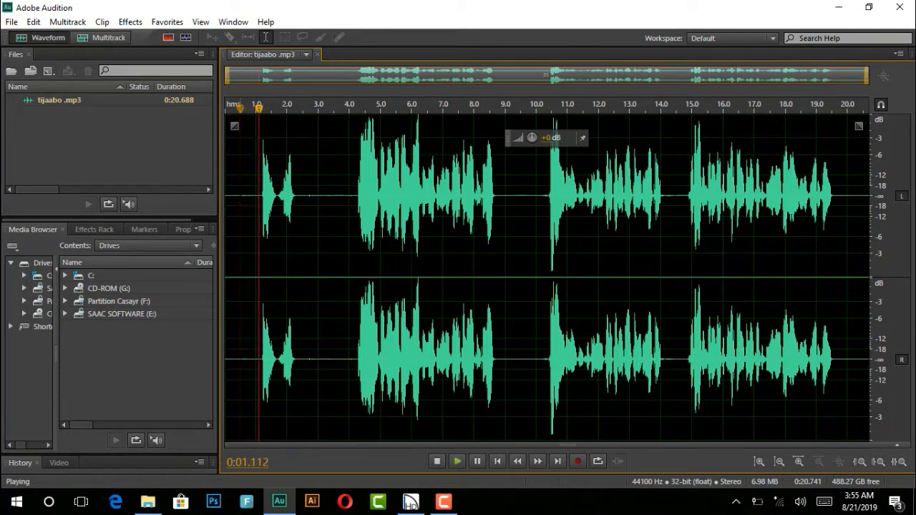
key("space")
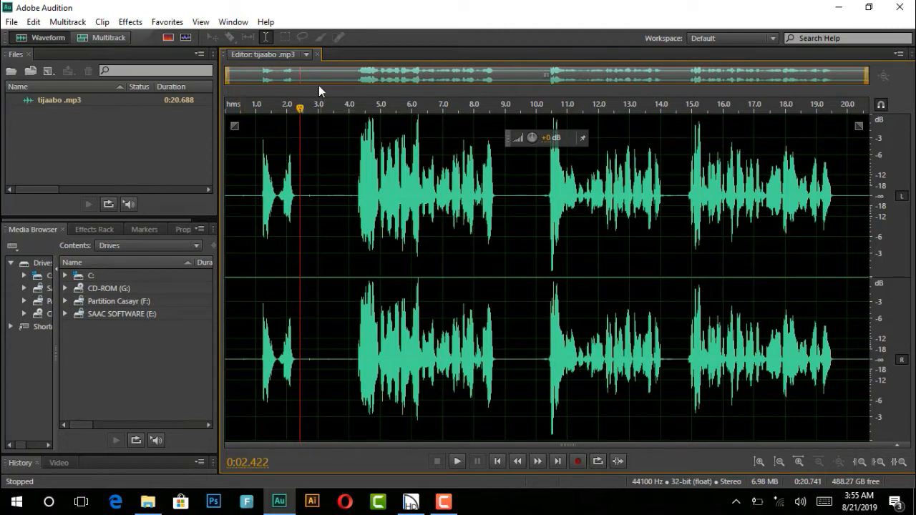
left_click_drag(299, 106, 237, 119)
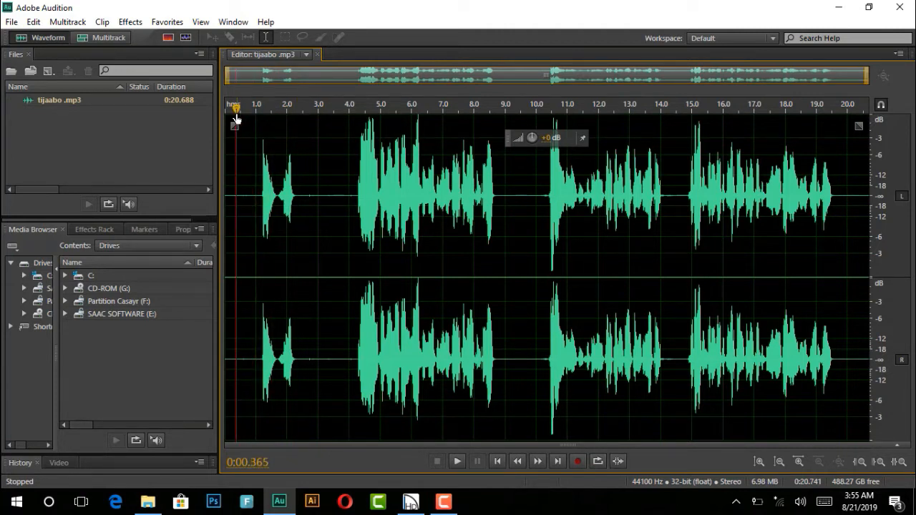
mouse_move(237, 108)
left_mouse_down()
mouse_move(284, 116)
mouse_move(235, 129)
mouse_move(230, 115)
mouse_move(352, 137)
mouse_move(356, 147)
mouse_move(311, 148)
mouse_move(565, 149)
mouse_move(499, 205)
mouse_move(223, 171)
left_mouse_up()
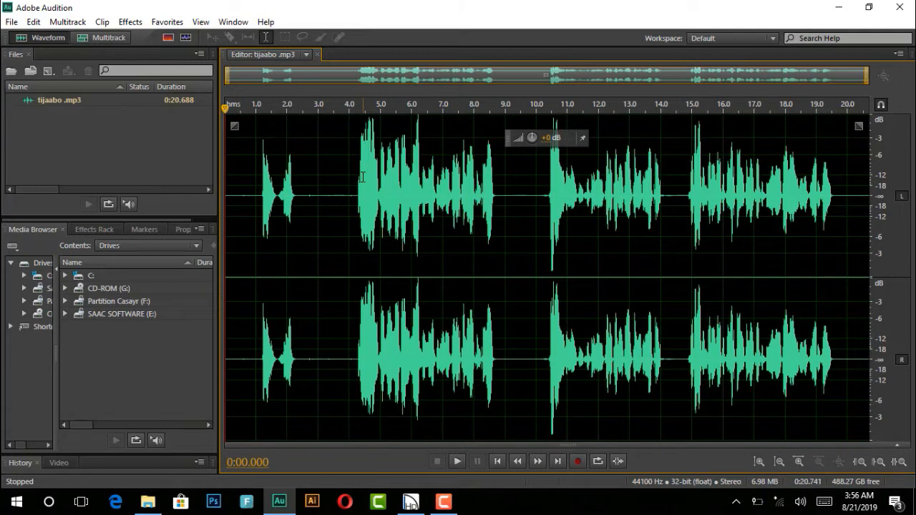
Select the second speech passage from about 4.2 to 8.6 seconds, play it, and clear the selection.
left_click_drag(357, 214, 492, 215)
key("space")
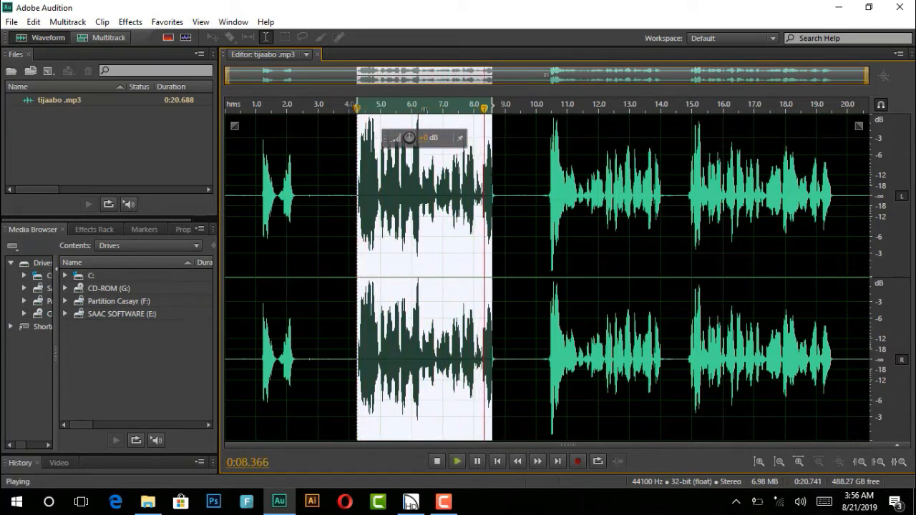
key("space")
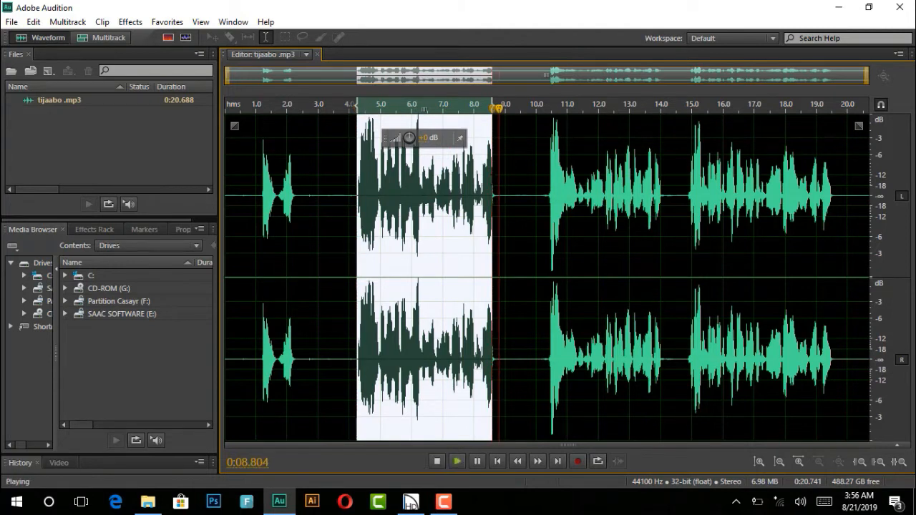
key("space")
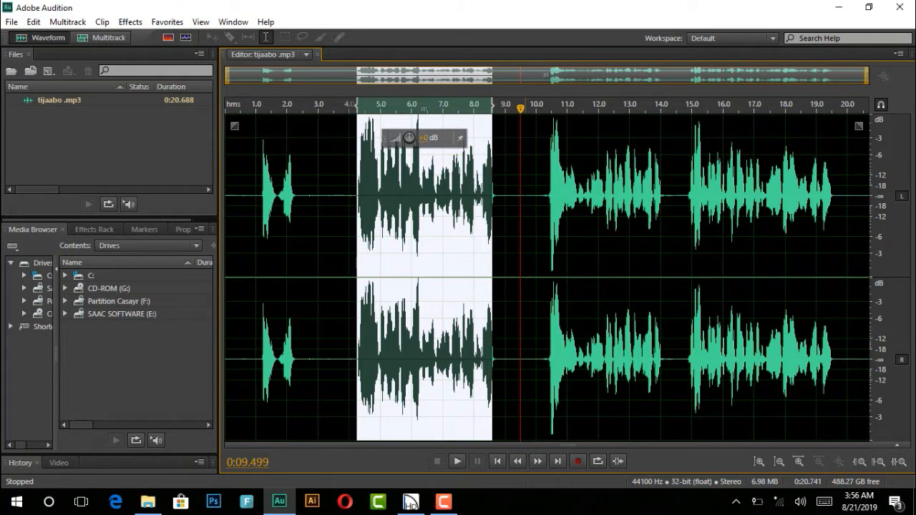
key("ctrl+shift+a")
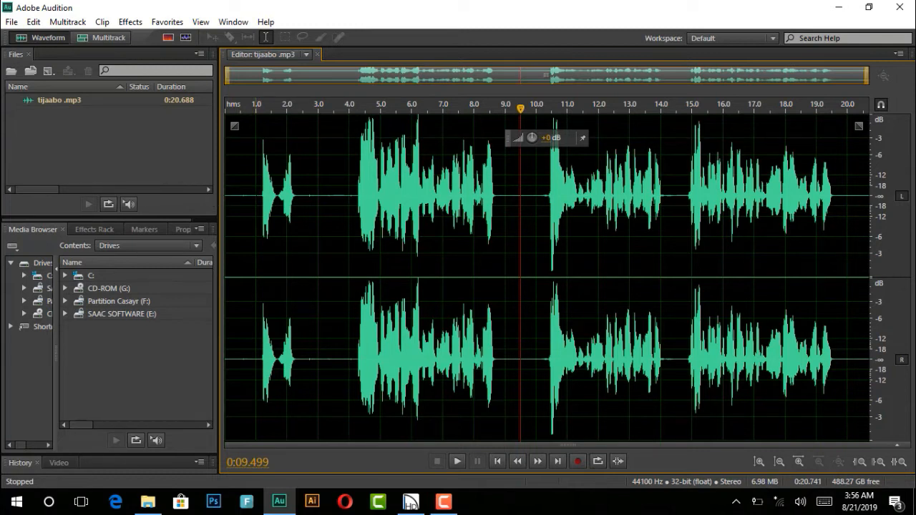
Select the silent opening of the recording, about 0 to 1 second, and capture it as the noise print.
left_click_drag(256, 215, 226, 215)
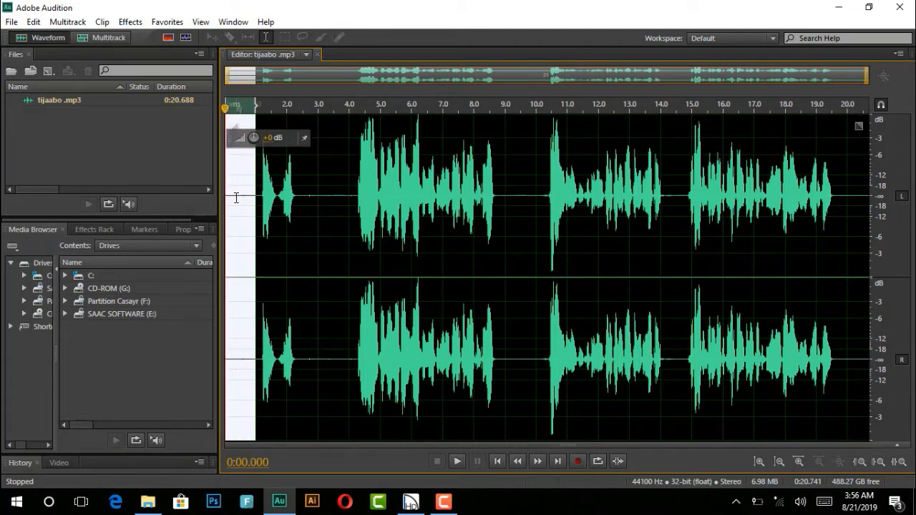
left_click(129, 23)
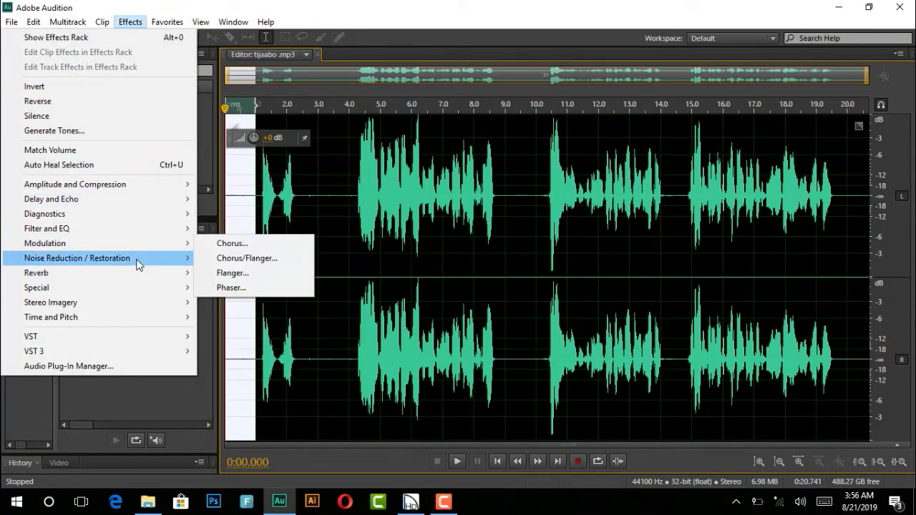
mouse_move(138, 265)
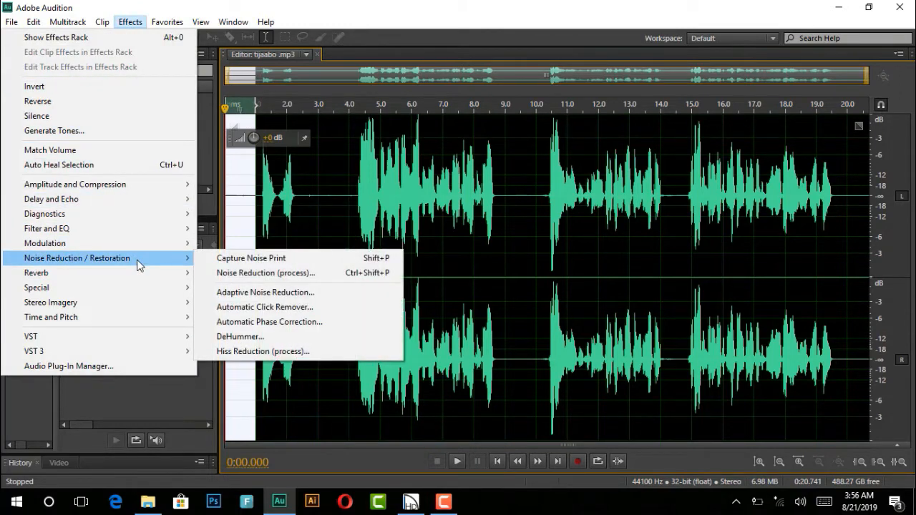
left_click(257, 260)
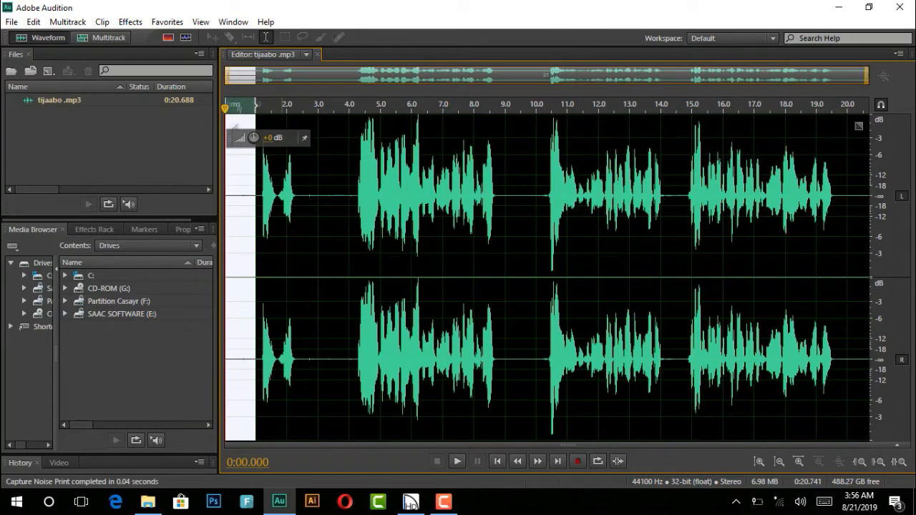
Open the Noise Reduction process at 100% noise reduction and 100 dB reduction, and look over its advanced settings.
left_click(129, 22)
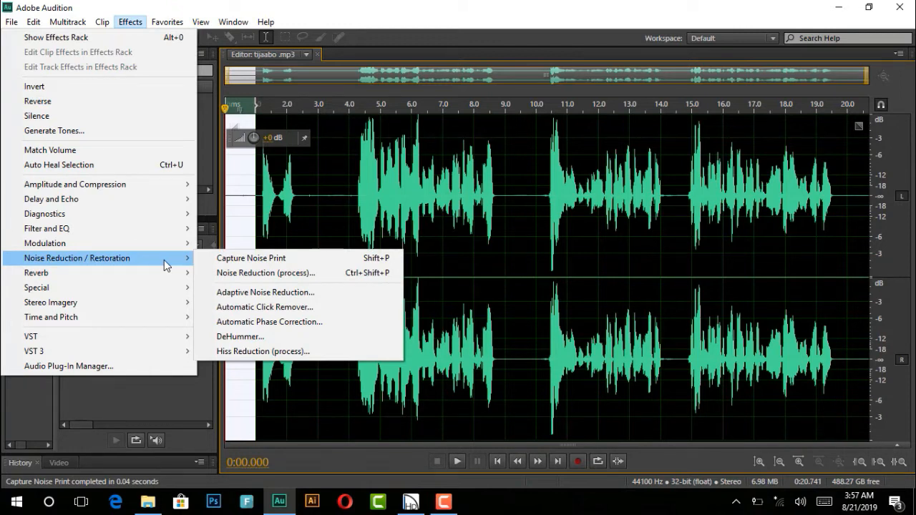
left_click(247, 276)
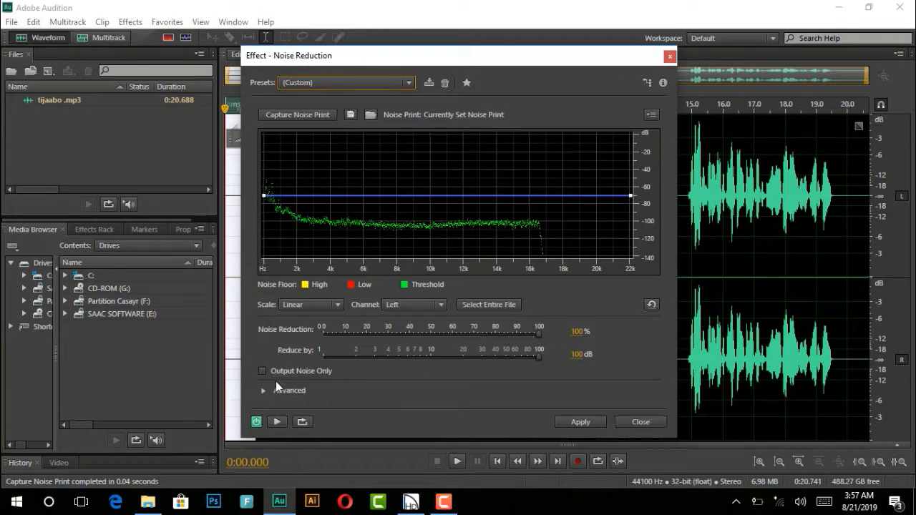
left_click_drag(538, 335, 570, 353)
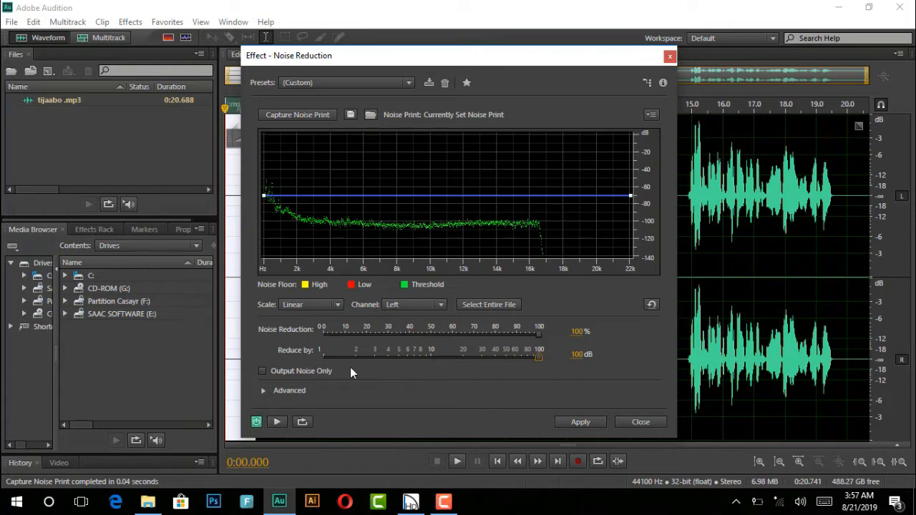
left_click(262, 389)
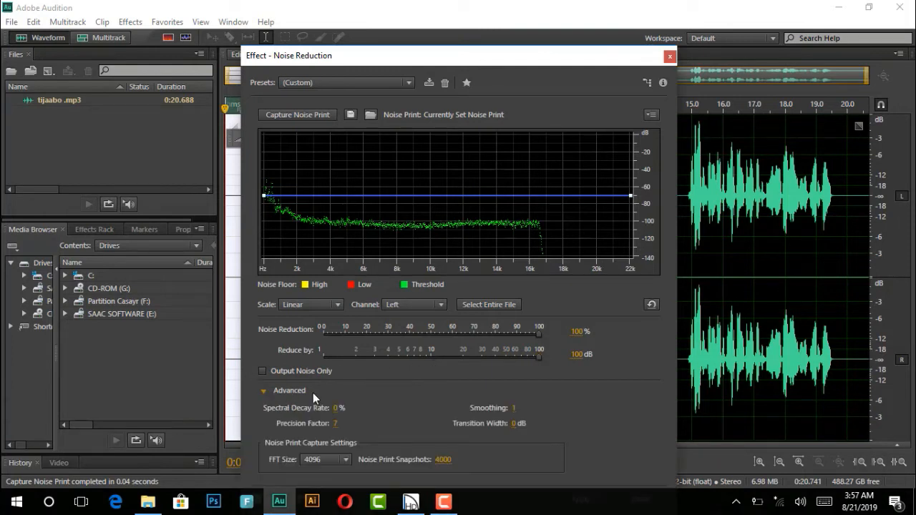
left_click_drag(335, 407, 301, 410)
left_click(266, 391)
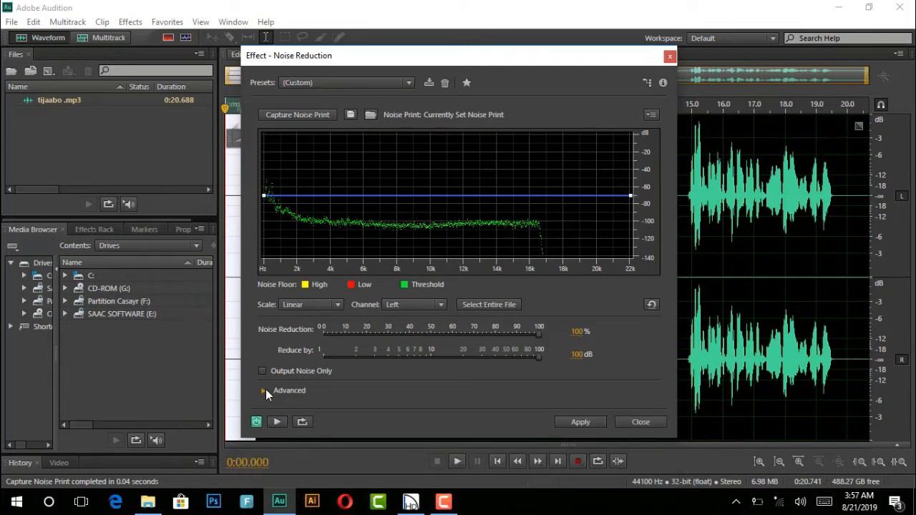
Preview the noise reduction on the selected opening second with looping on, and apply it with looping off.
left_click(301, 422)
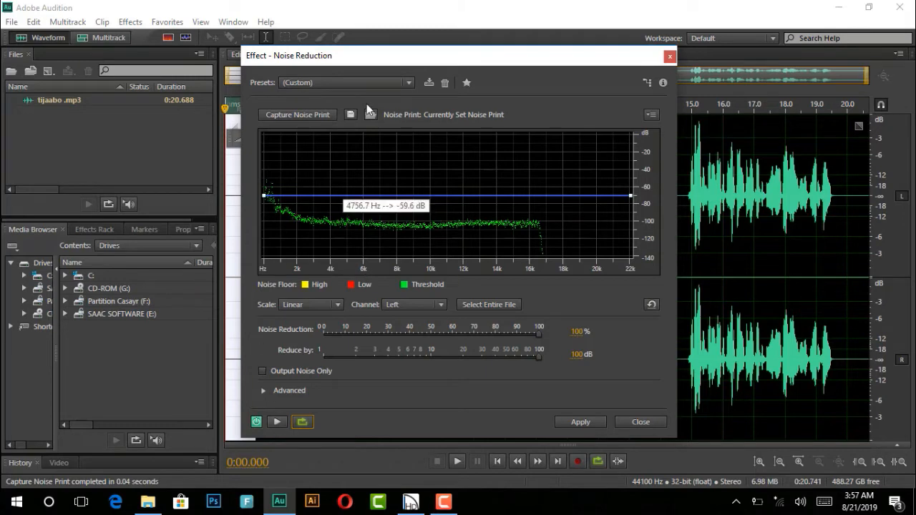
left_click_drag(361, 56, 454, 58)
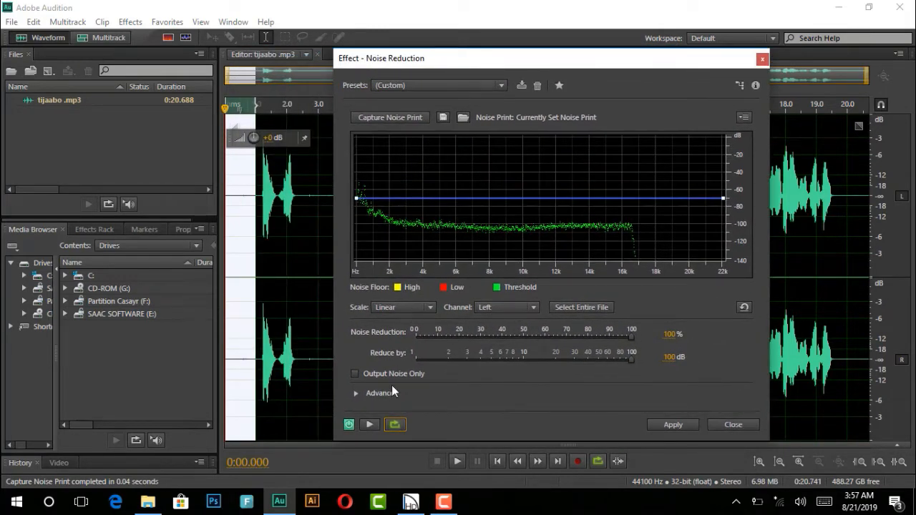
left_click(369, 424)
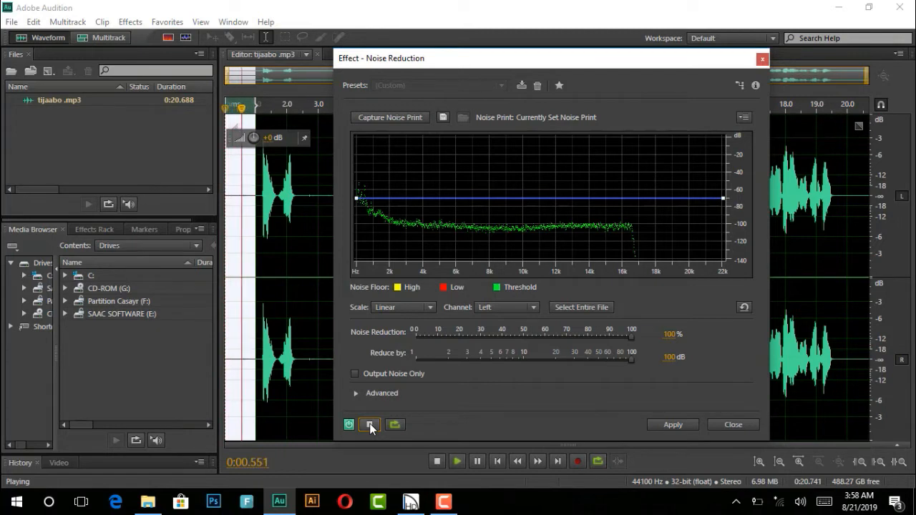
left_click(369, 424)
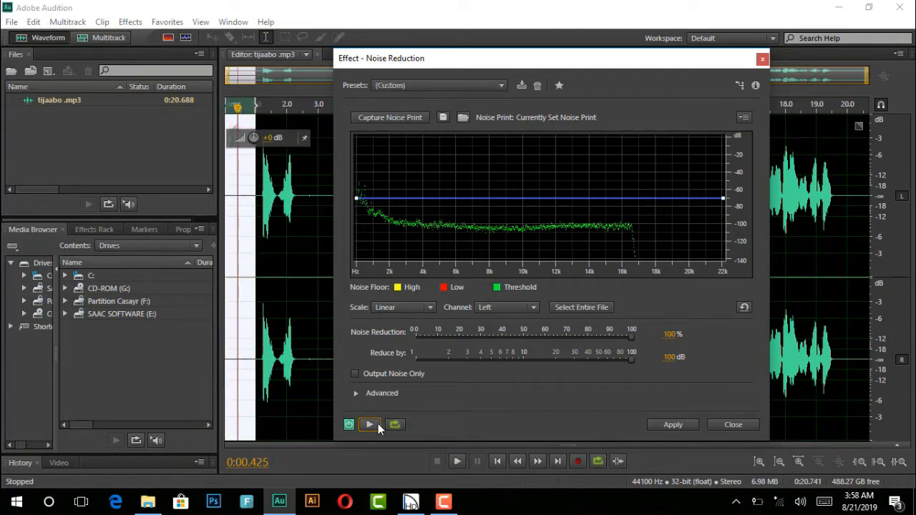
left_click(397, 424)
left_click(671, 424)
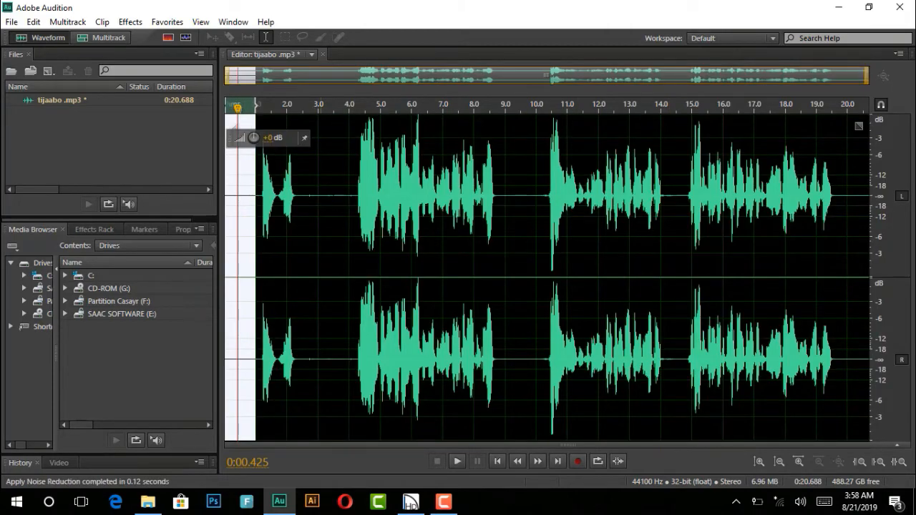
Select the entire recording and apply Noise Reduction to it with the captured noise print at 100% and 100 dB.
left_click(227, 191)
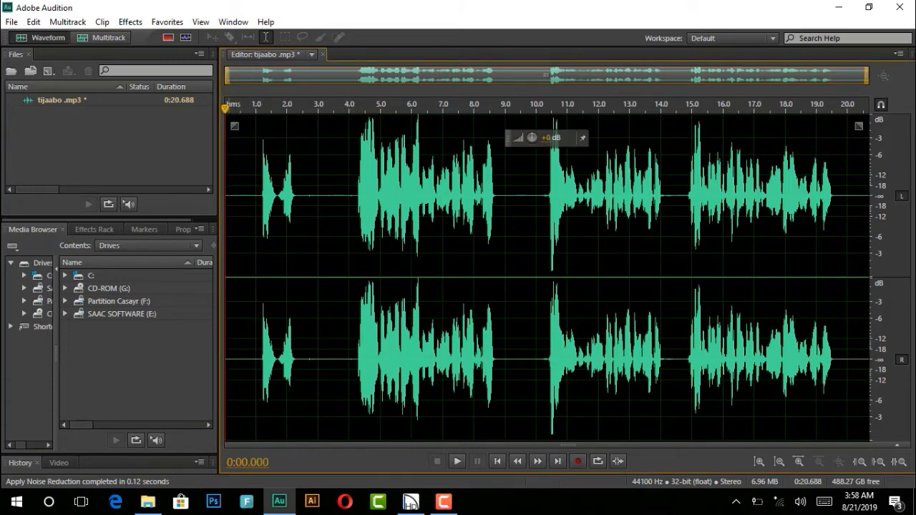
key("ctrl+a")
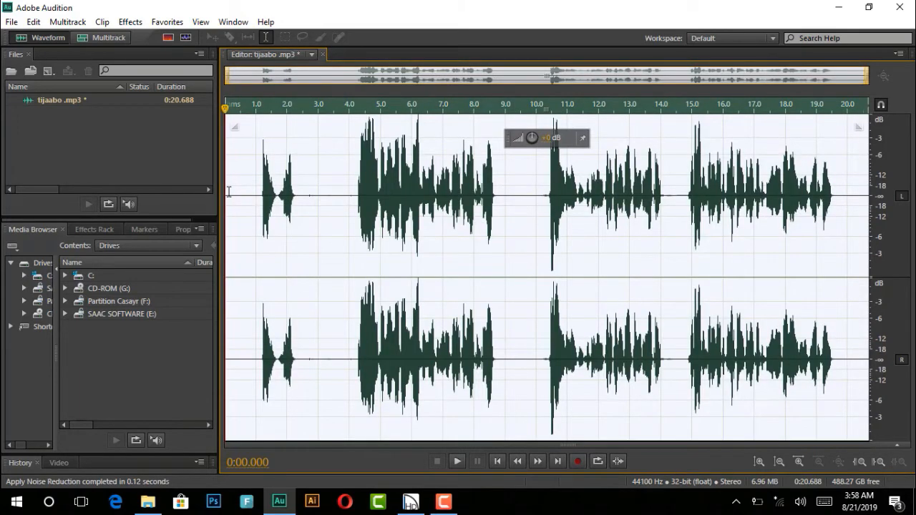
left_click(133, 24)
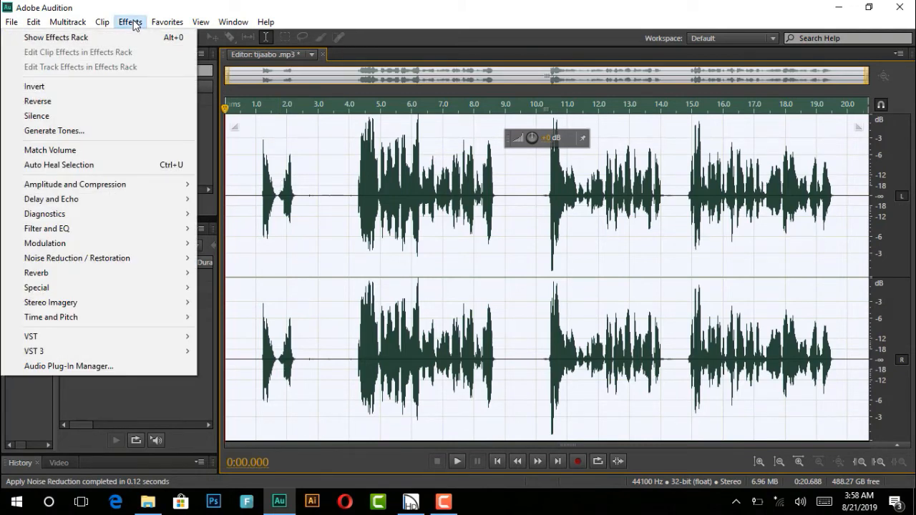
mouse_move(159, 268)
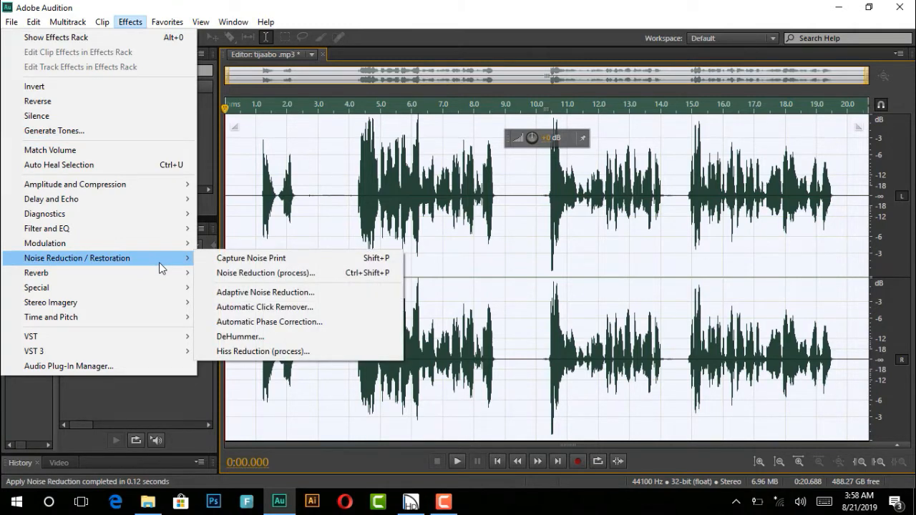
left_click(256, 274)
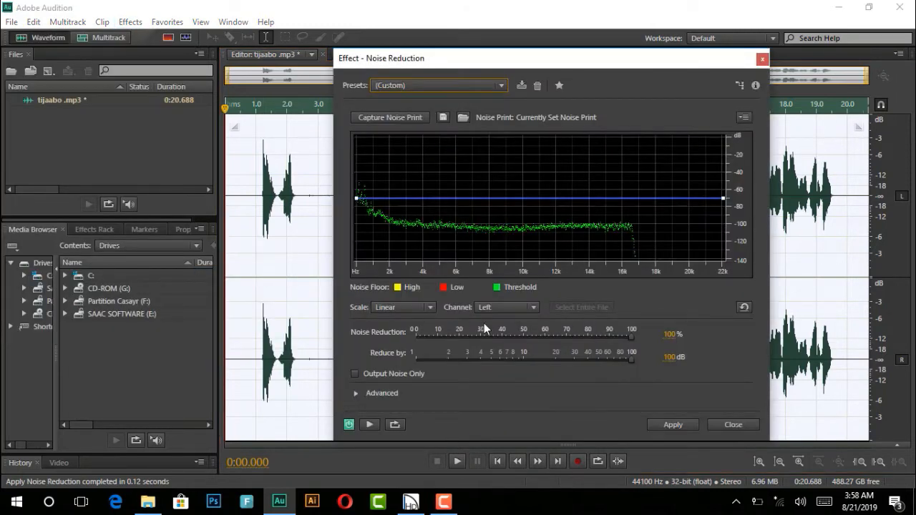
left_click(664, 423)
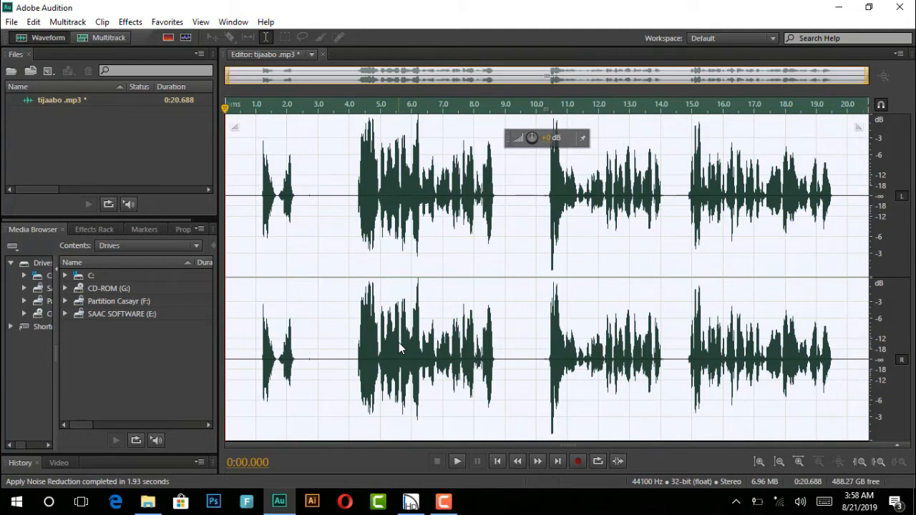
Listen to the cleaned recording up to about 15.5 seconds, and replay its opening to about 1.8 seconds with the selection cleared.
key("space")
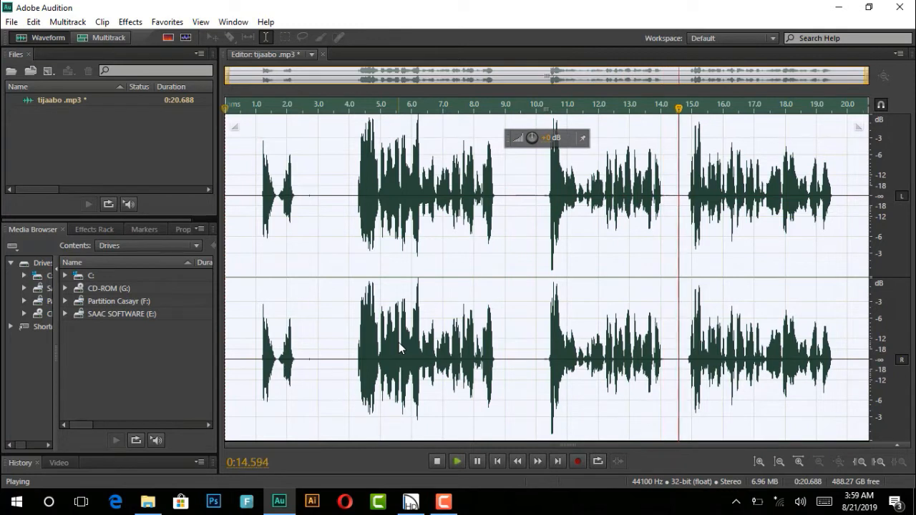
key("space")
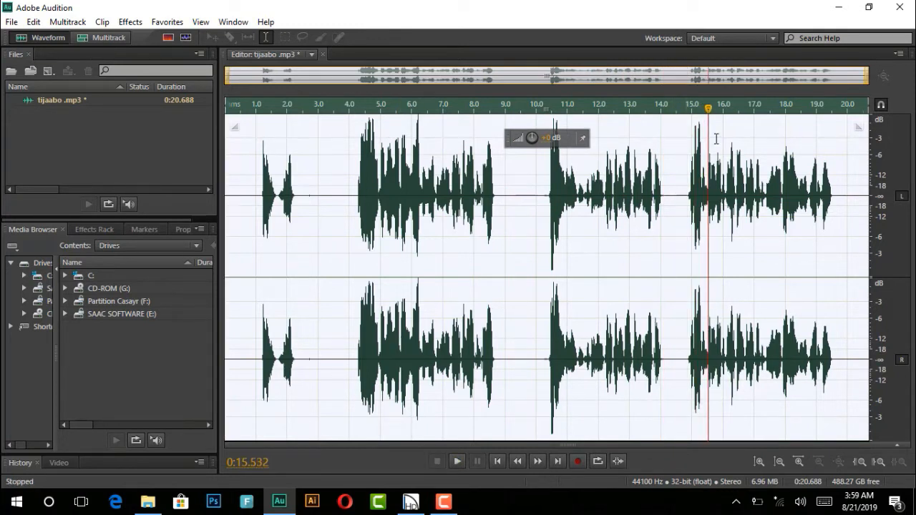
left_click_drag(708, 110, 222, 200)
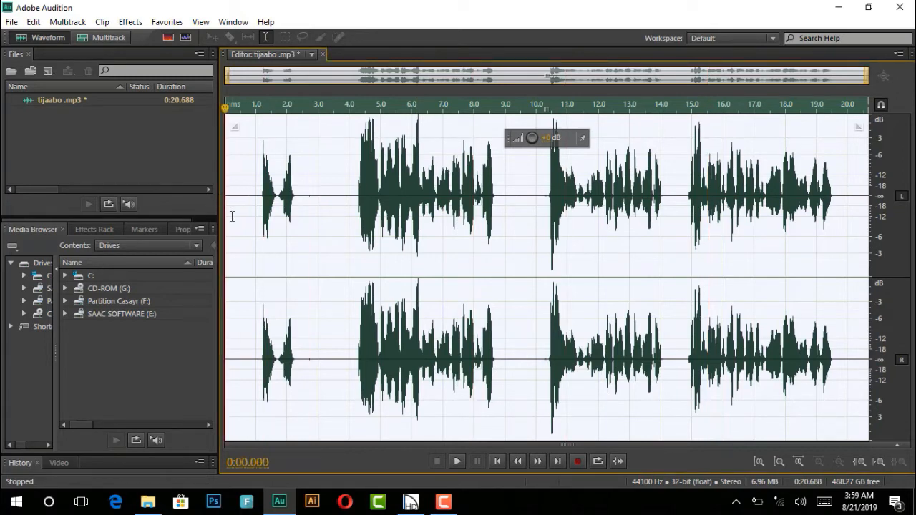
left_click(232, 216)
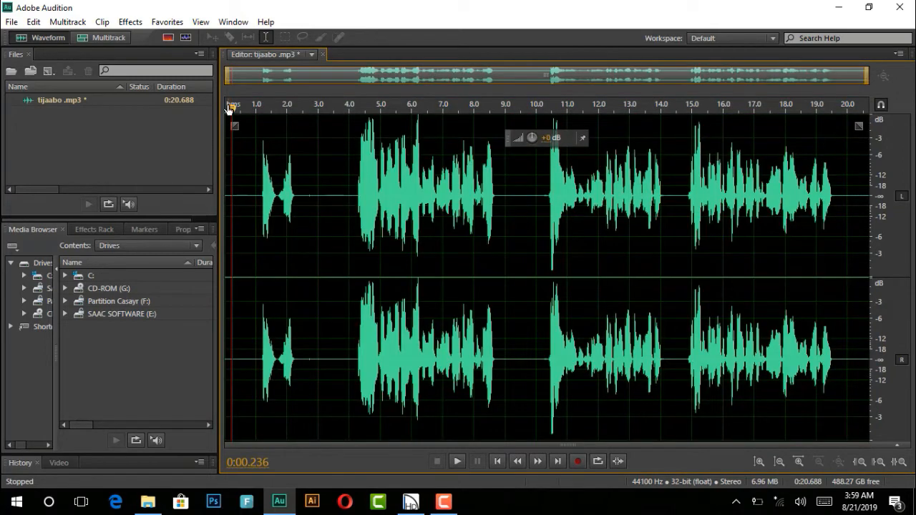
left_click_drag(229, 107, 214, 116)
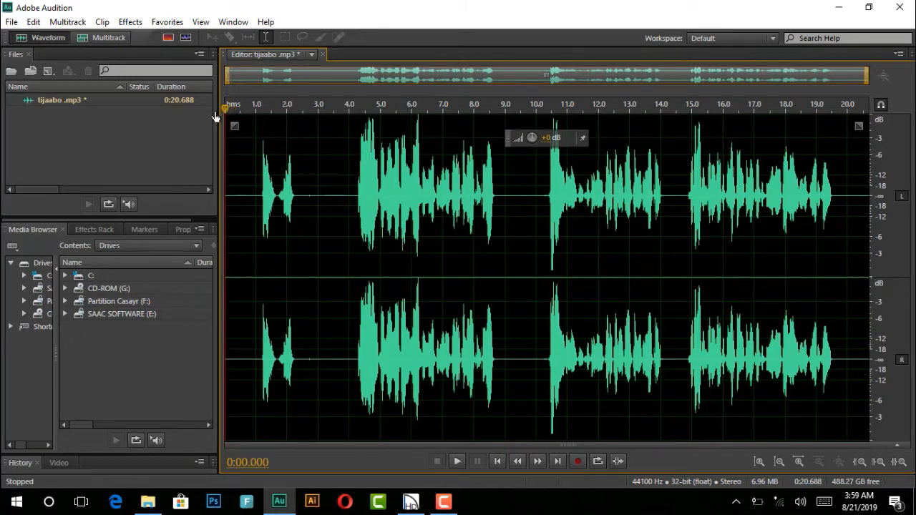
key("space")
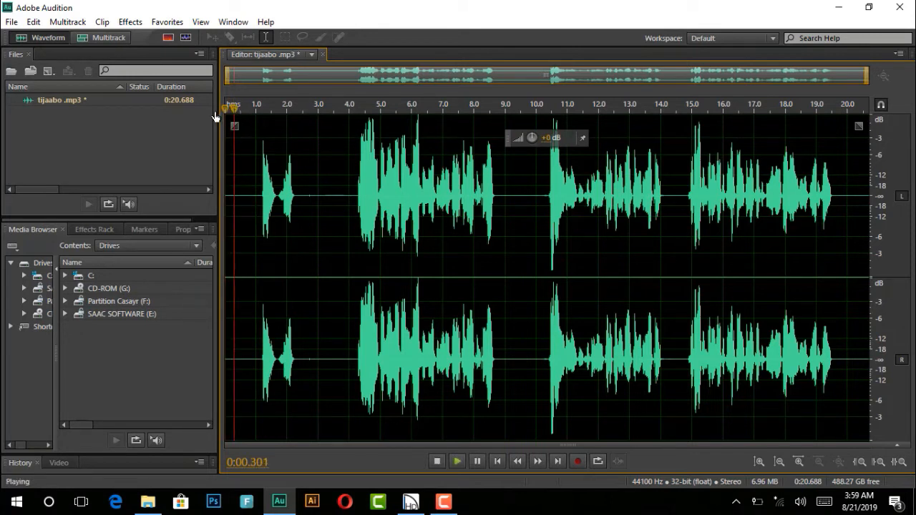
key("space")
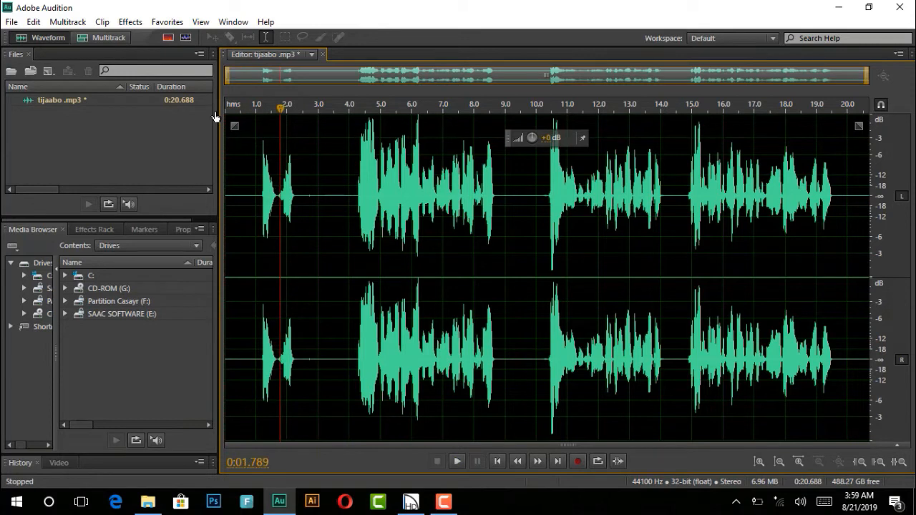
left_click(293, 106)
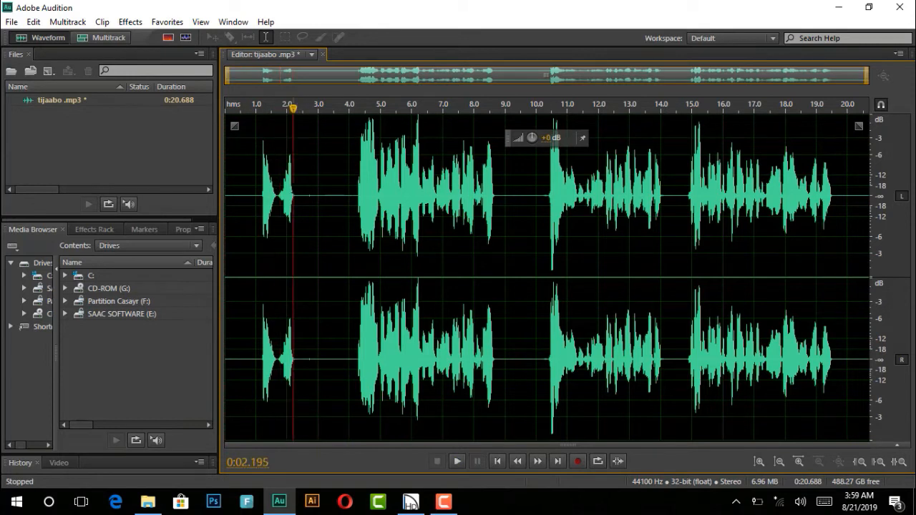
left_click_drag(352, 193, 319, 193)
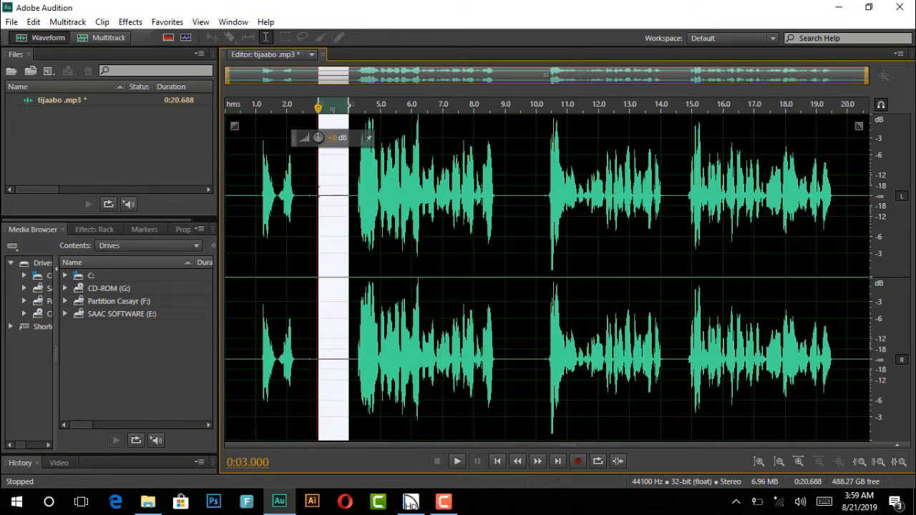
left_click(307, 195)
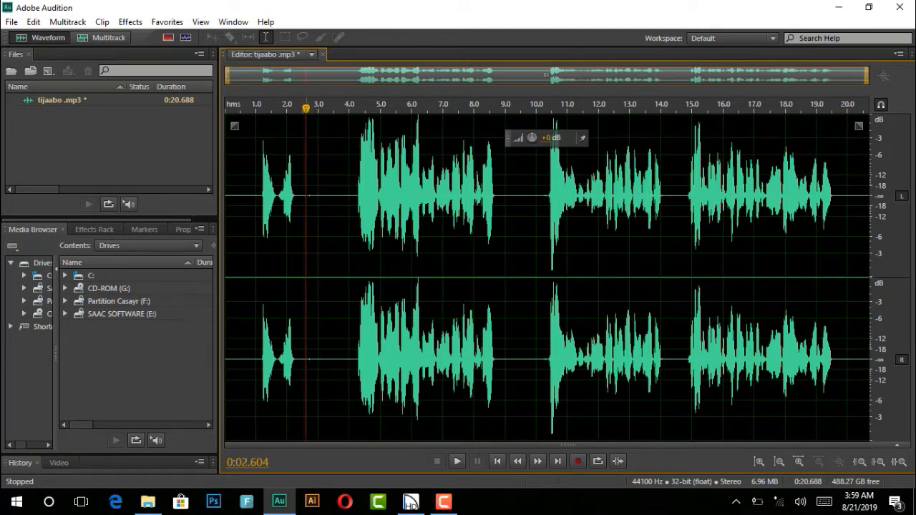
left_click_drag(308, 194, 316, 194)
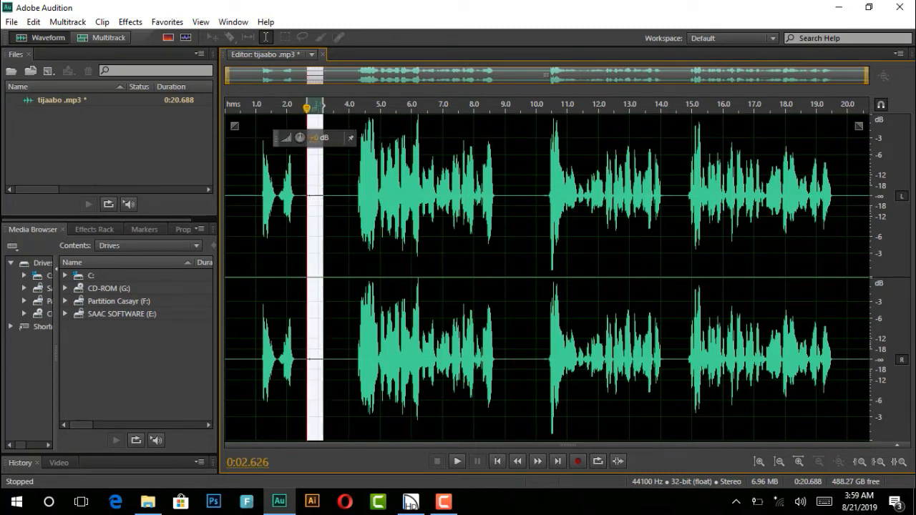
left_click(332, 198)
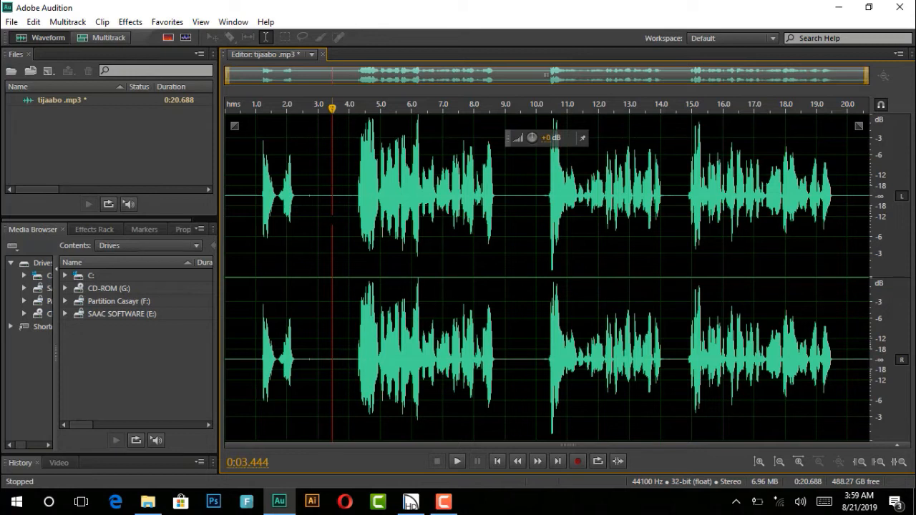
Delete the silence from about 2.45 to 3.44 seconds between the first two speech passages, and place the playhead at about 2.6 seconds.
left_click_drag(332, 198, 301, 209)
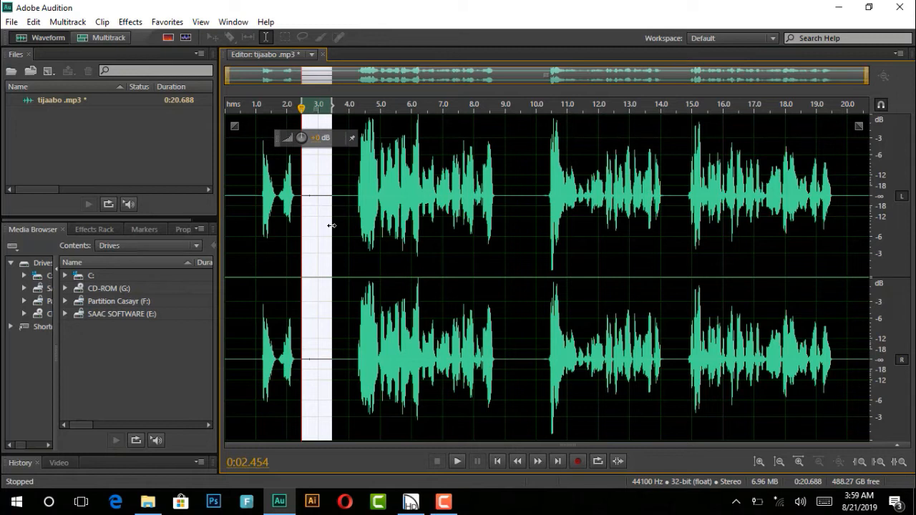
key("Delete")
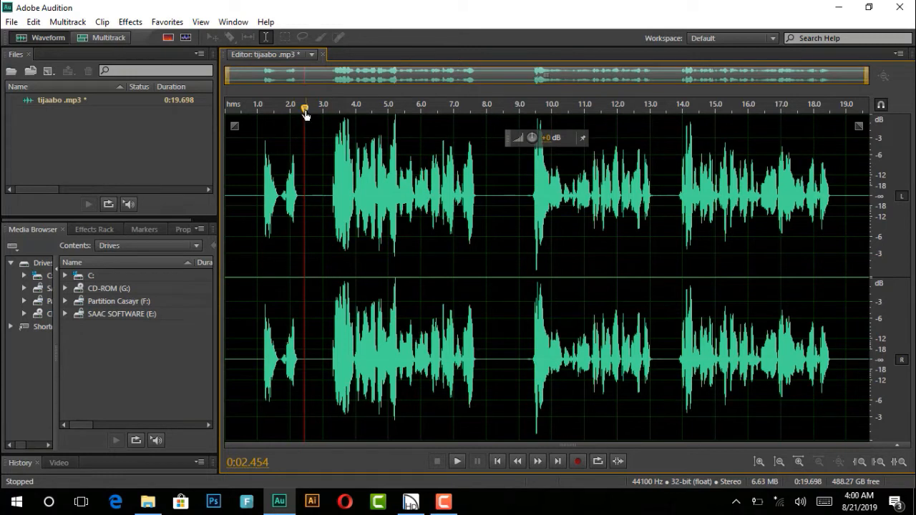
left_click_drag(305, 111, 311, 137)
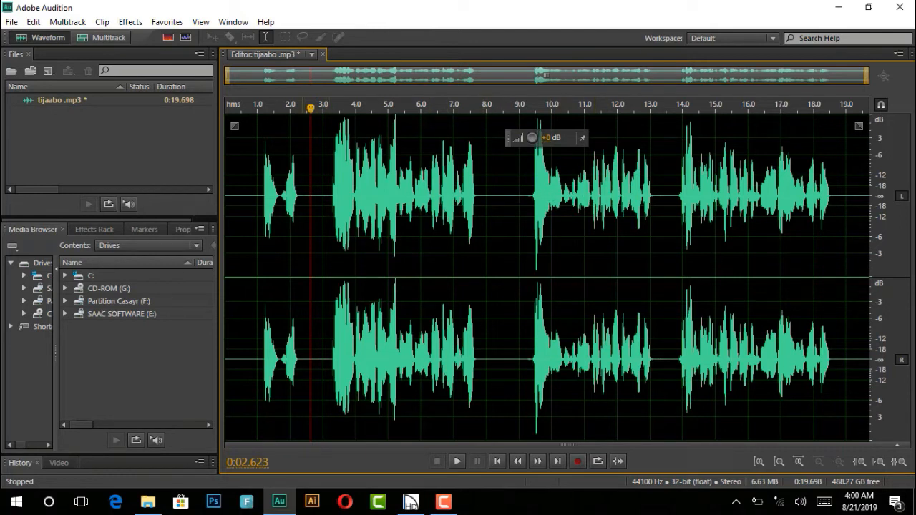
Listen to the opening passage up to about 2.6 seconds, replay it to about 2.9 seconds, and return the playhead to about 0.7 seconds.
left_click(251, 126)
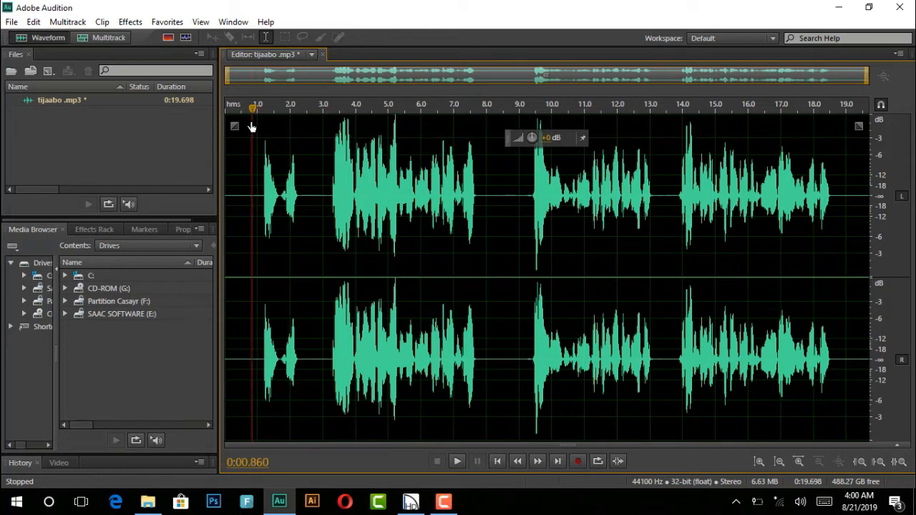
key("space")
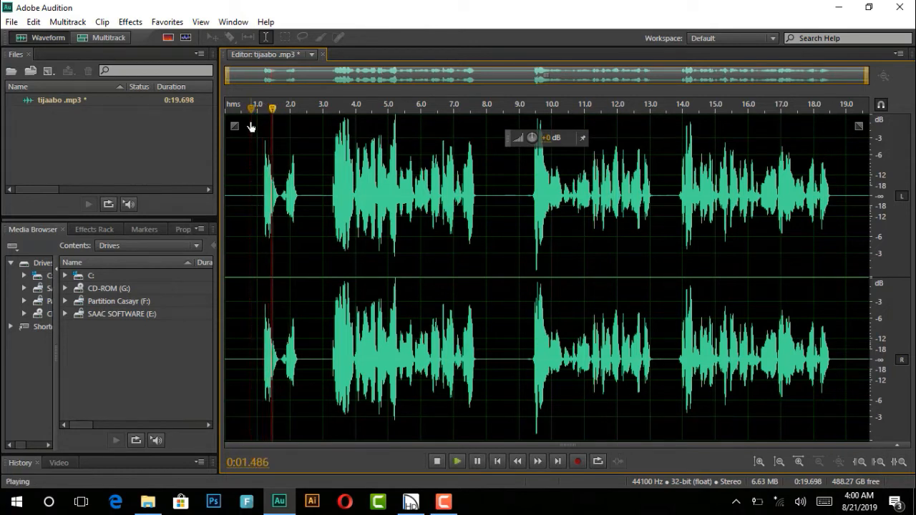
key("space")
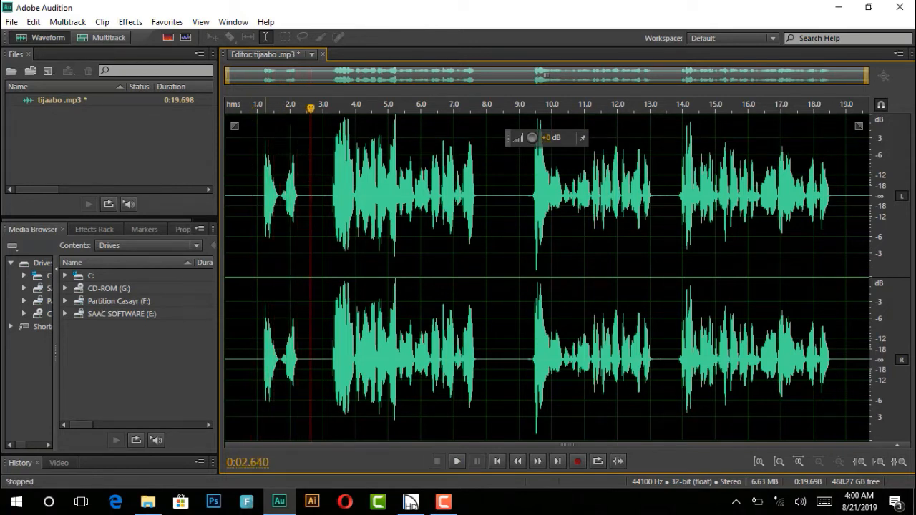
left_click_drag(296, 113, 232, 114)
key("space")
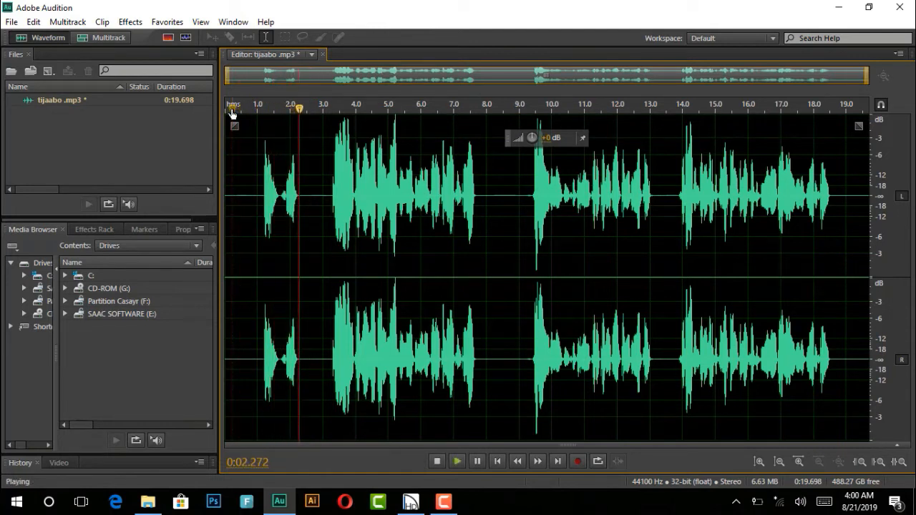
key("space")
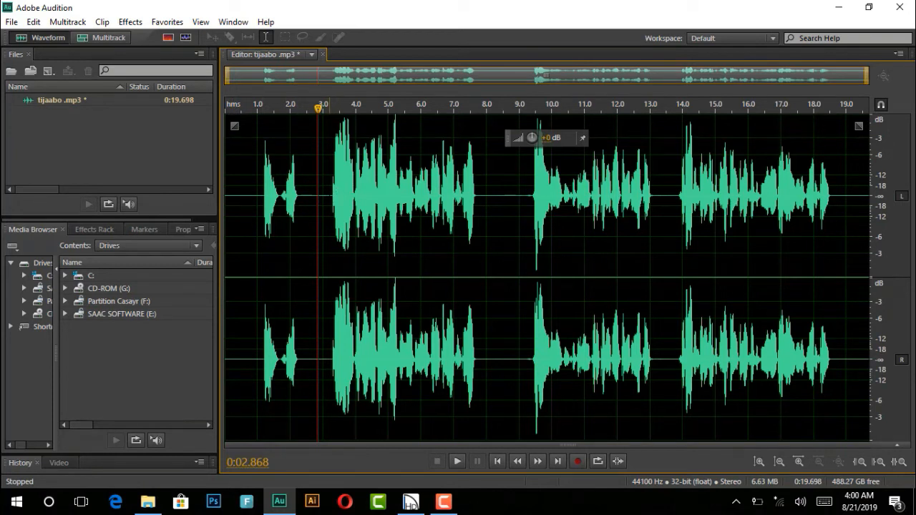
left_click_drag(331, 195, 247, 197)
left_click(248, 197)
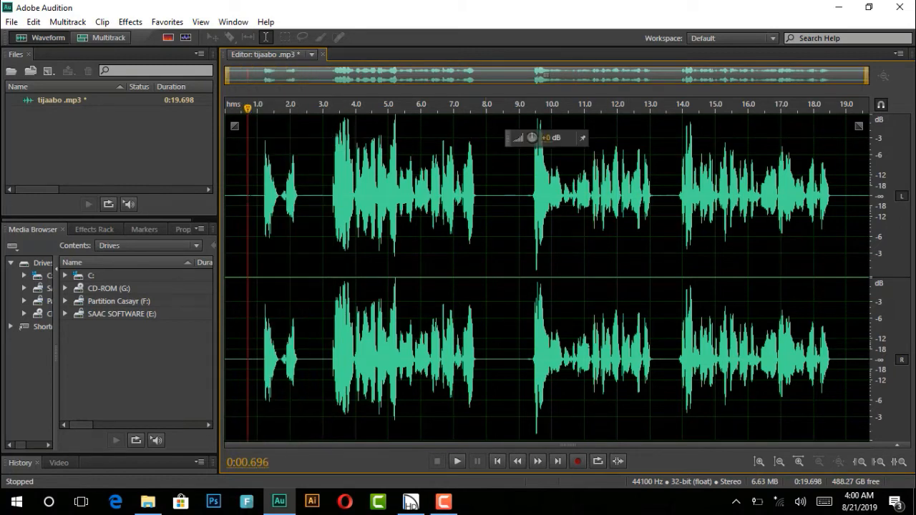
Examine the waveform at different time and amplitude zoom levels, ending with roughly the first 11 seconds in view.
left_click(802, 463)
left_click(803, 462)
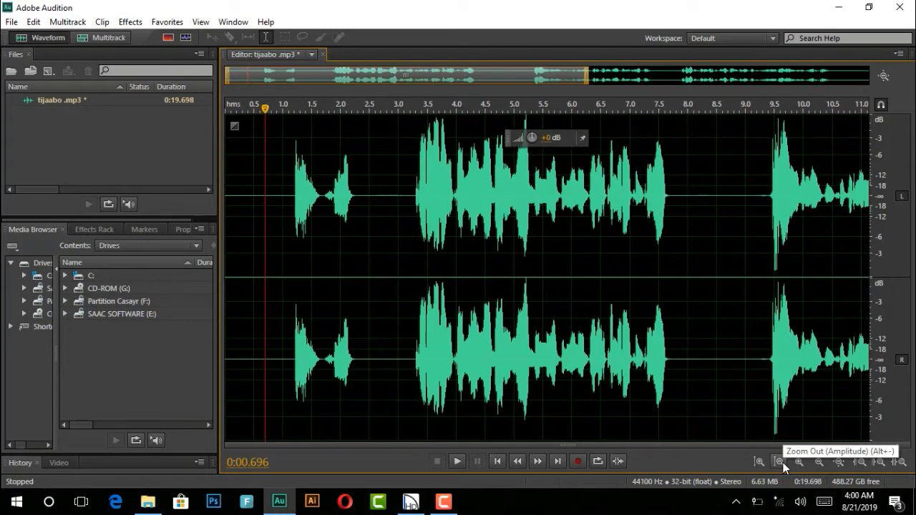
left_click(779, 462)
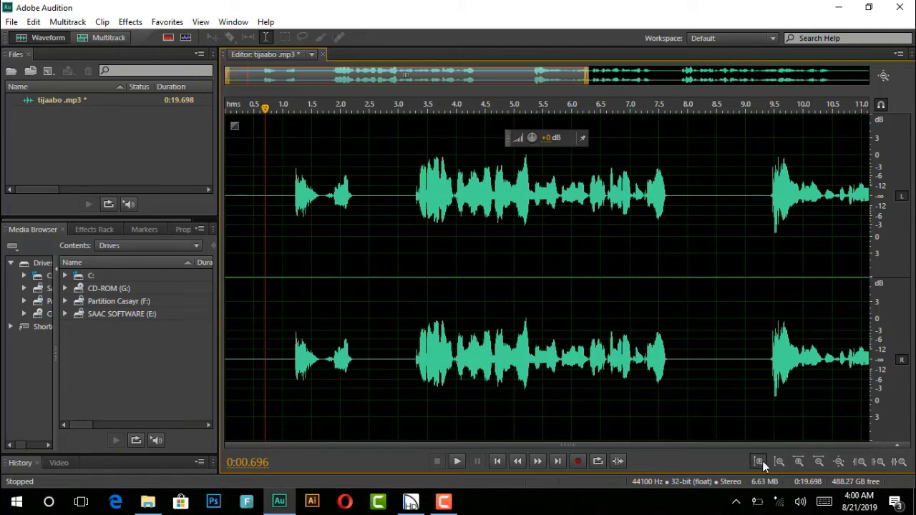
left_click(759, 461)
left_click(760, 462)
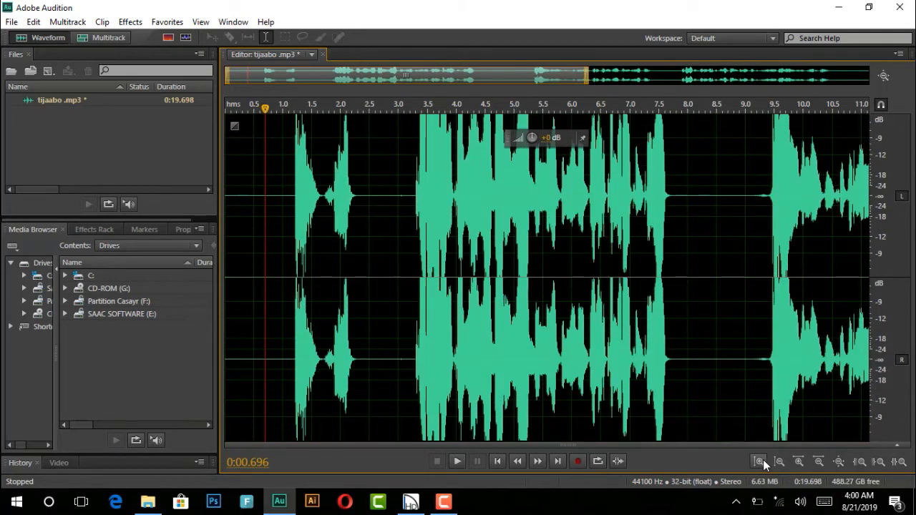
left_click(779, 462)
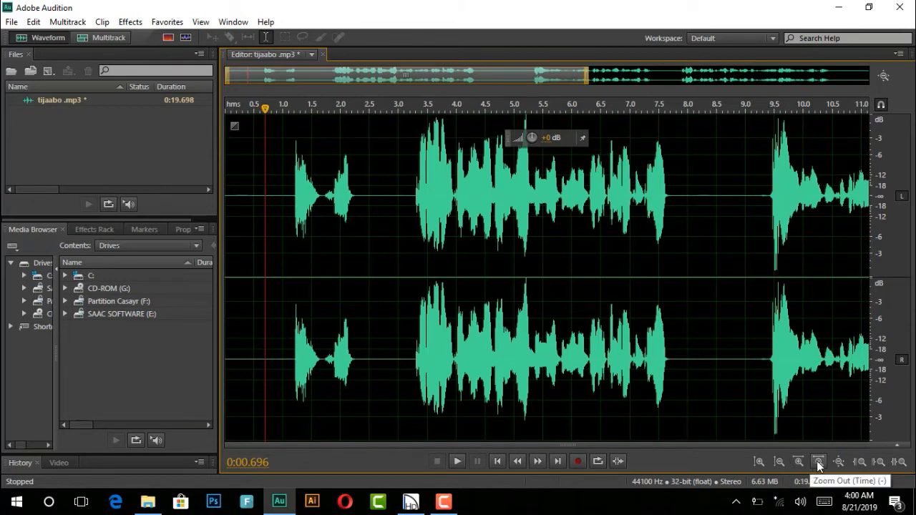
left_click(818, 462)
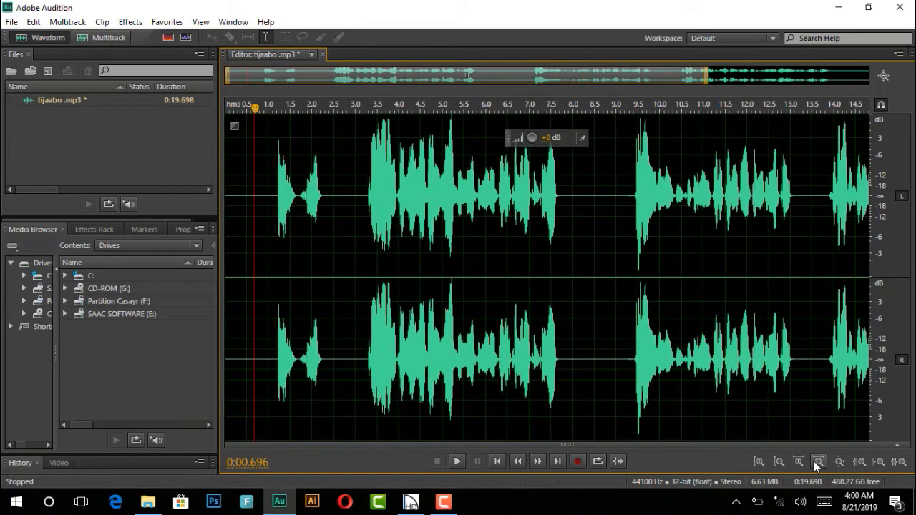
left_click(799, 462)
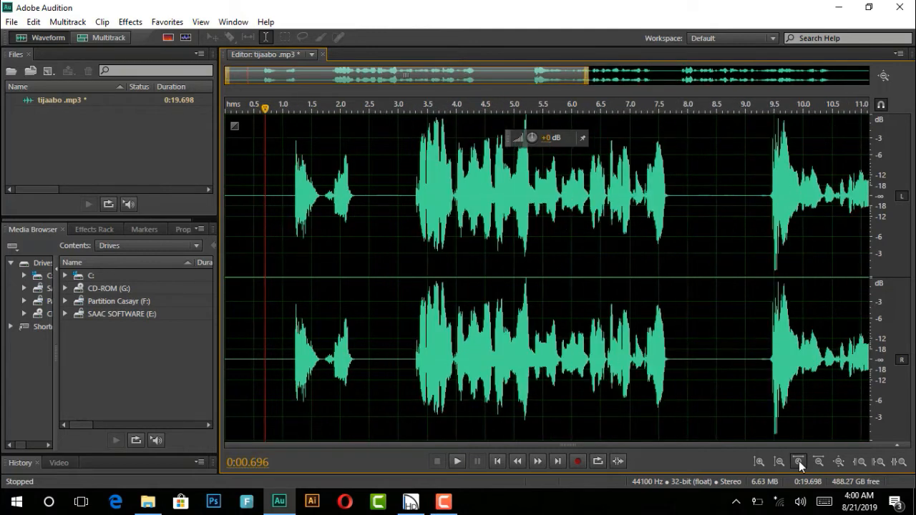
left_click(799, 461)
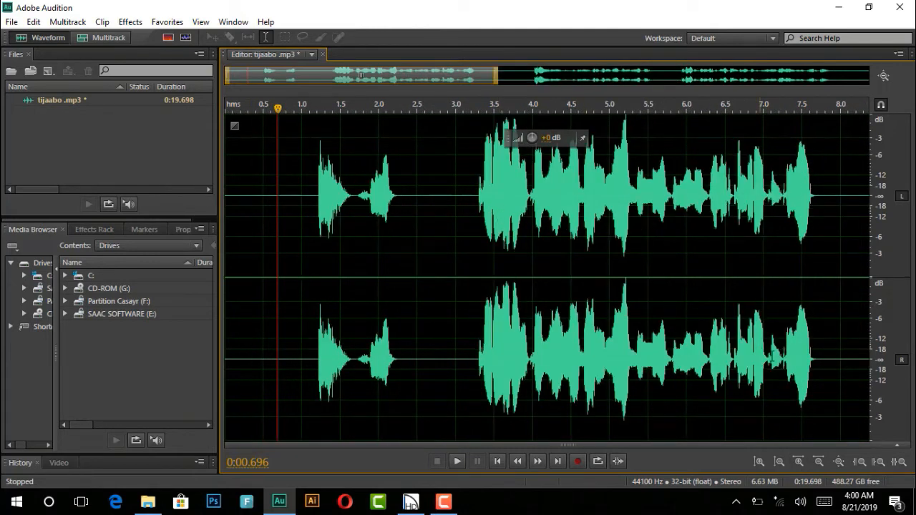
left_click(820, 461)
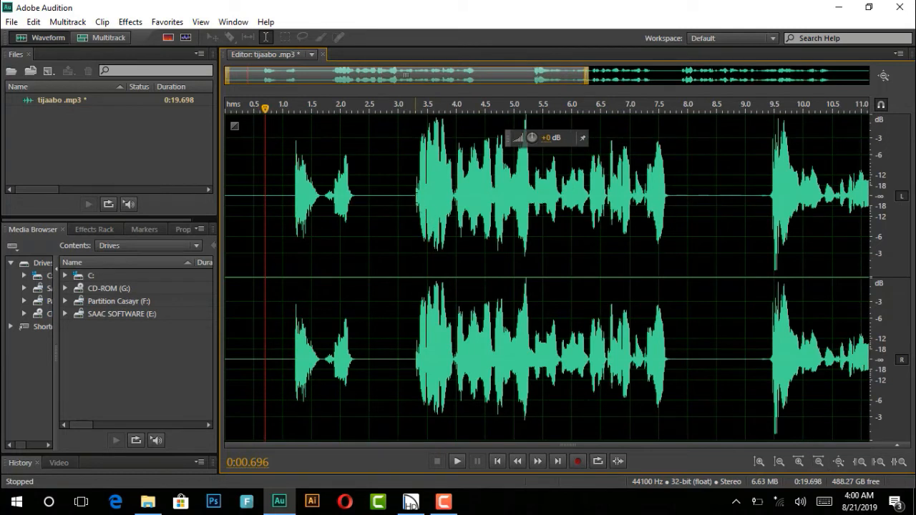
Delete the opening from 0 to about 3.29 seconds, including the first short speech passage, and listen to the new beginning up to about 1.7 seconds.
left_click(415, 215)
left_click_drag(416, 196, 227, 196)
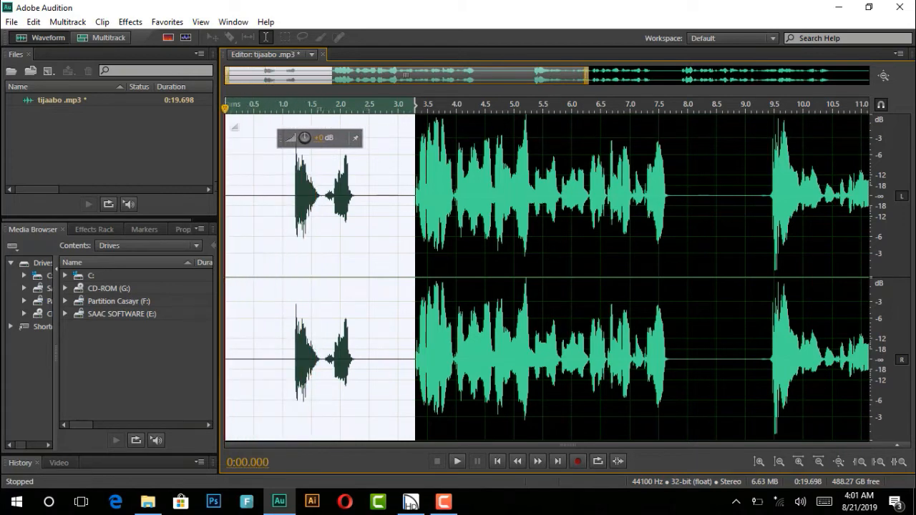
key("Delete")
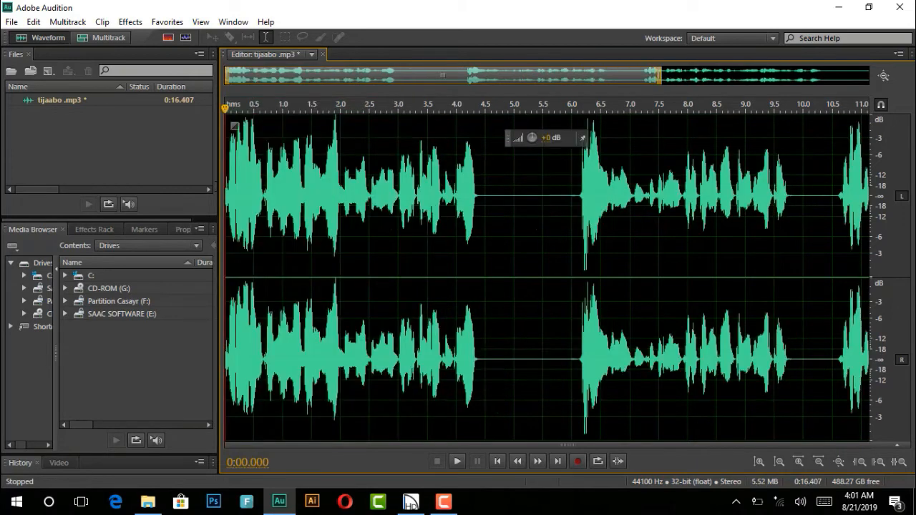
key("space")
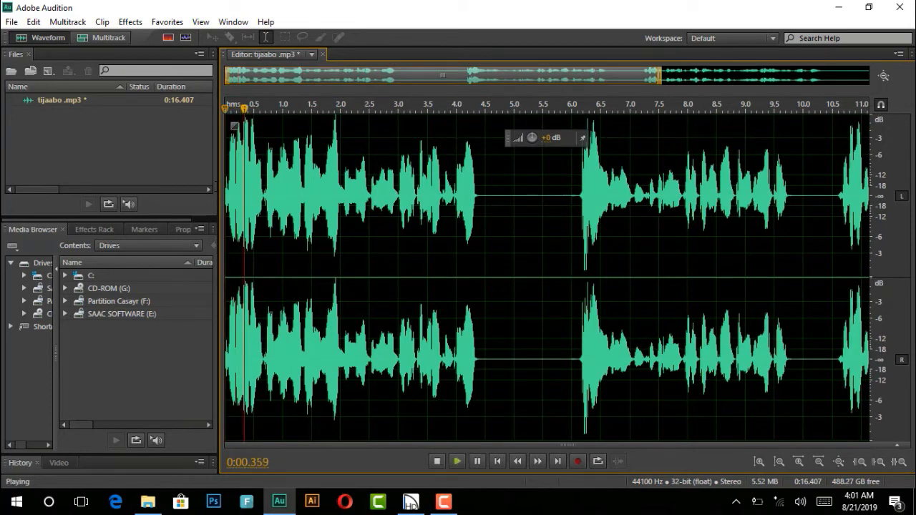
key("space")
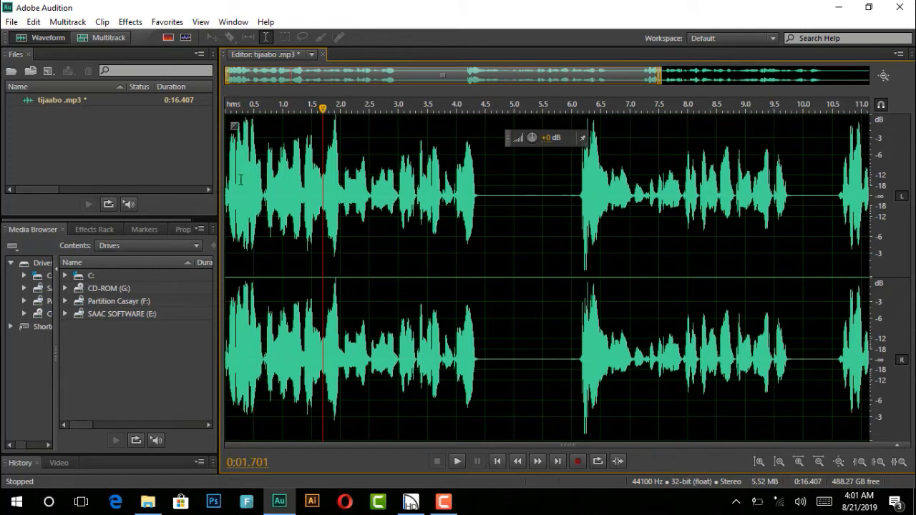
Delete the silence from about 4.36 to 6.13 seconds between the first two remaining speech passages.
left_click_drag(323, 112, 437, 147)
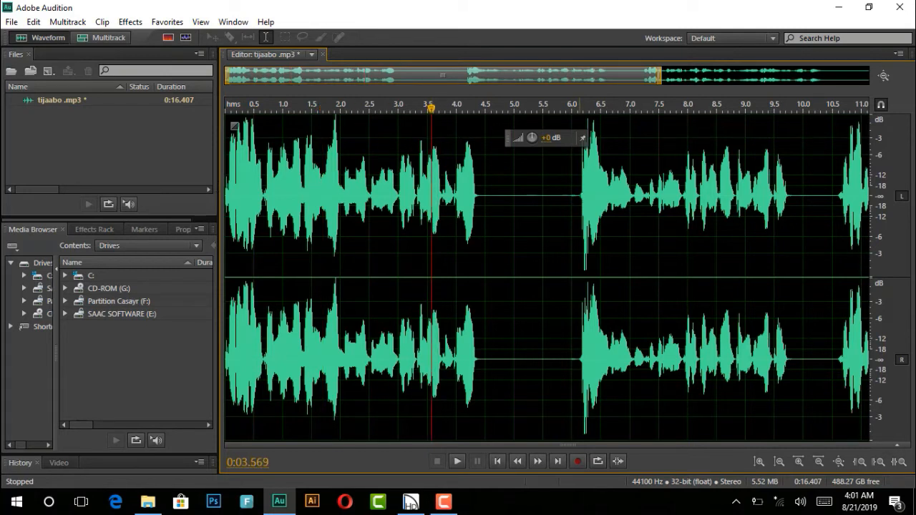
left_click_drag(580, 198, 478, 205)
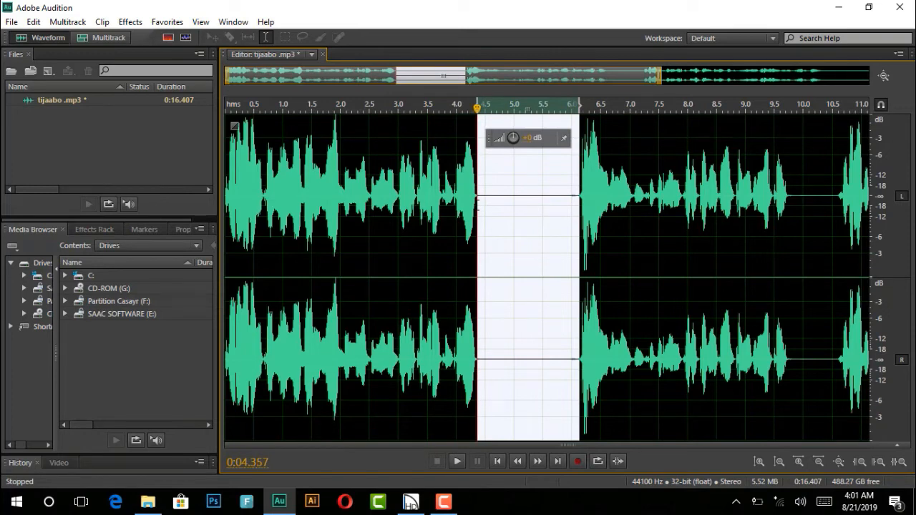
key("Delete")
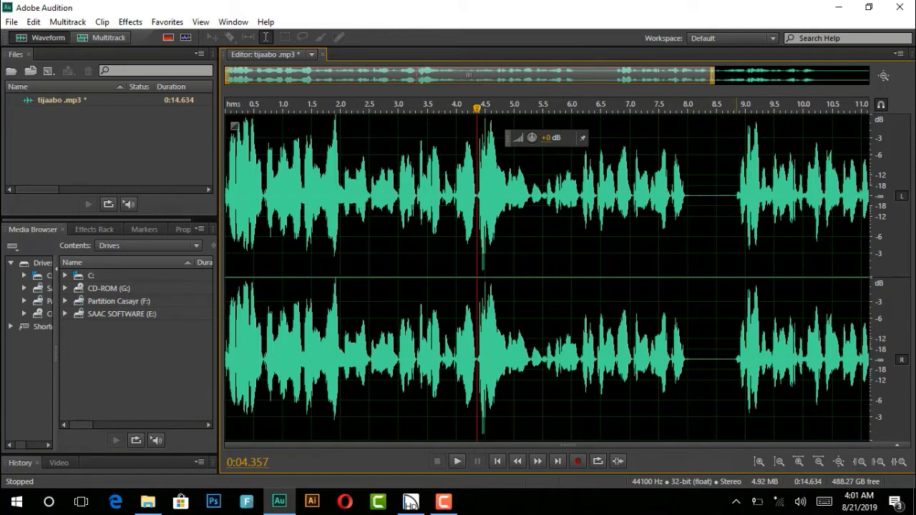
Delete the silence from about 7.94 to 8.84 seconds between speech passages, and the trailing silence from 12.5 seconds to the end.
left_click_drag(737, 198, 689, 198)
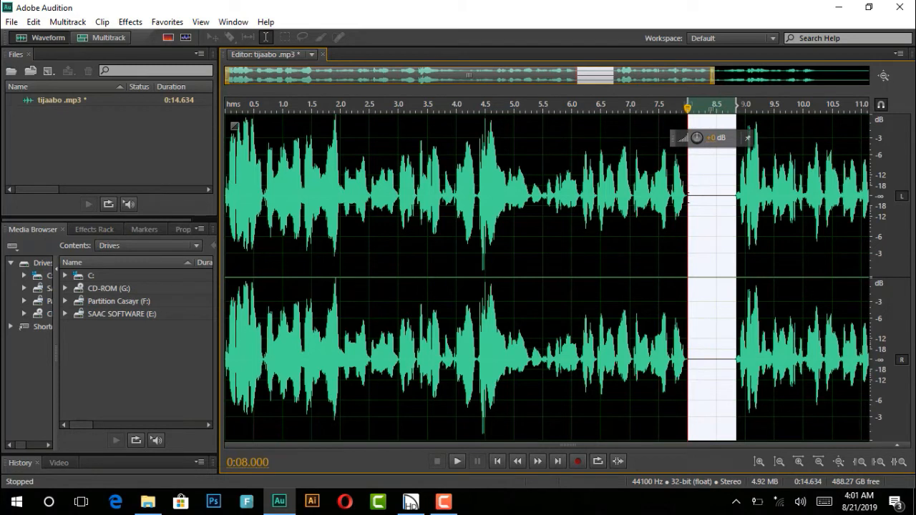
left_click_drag(688, 193, 688, 194)
left_click(799, 462)
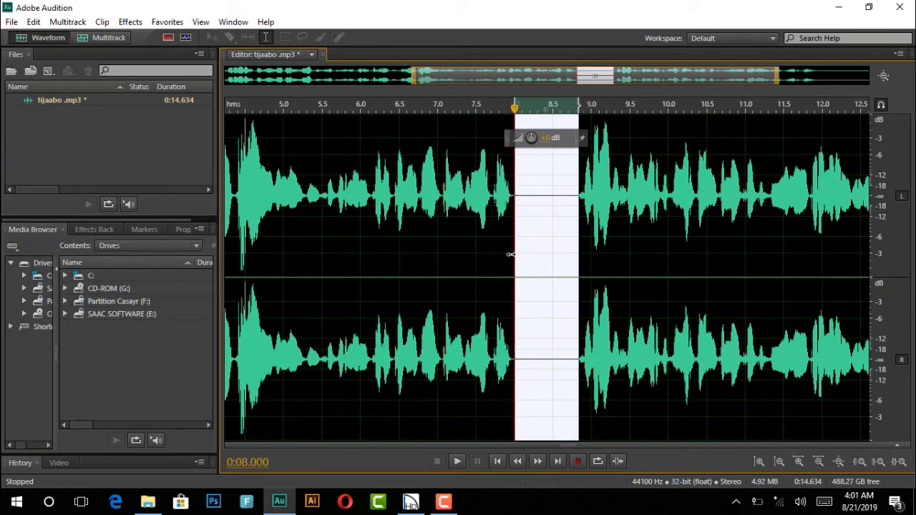
left_click_drag(510, 254, 509, 254)
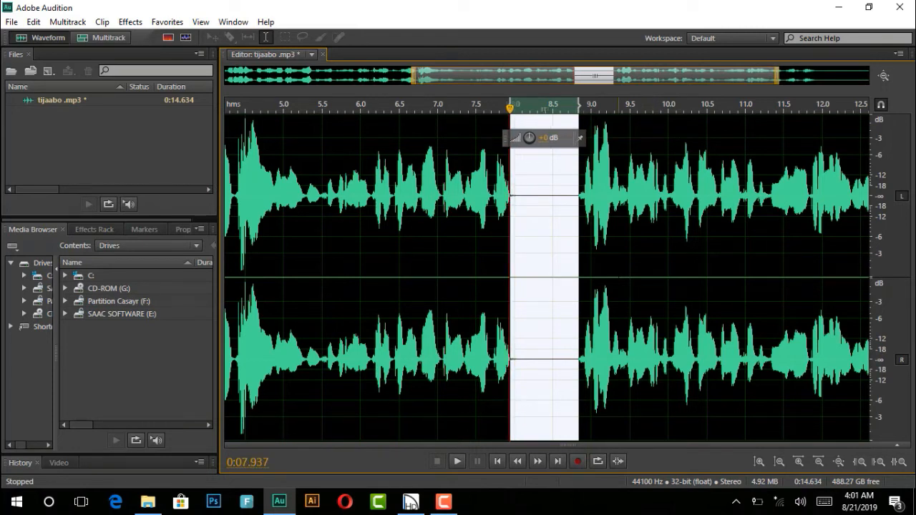
key("Delete")
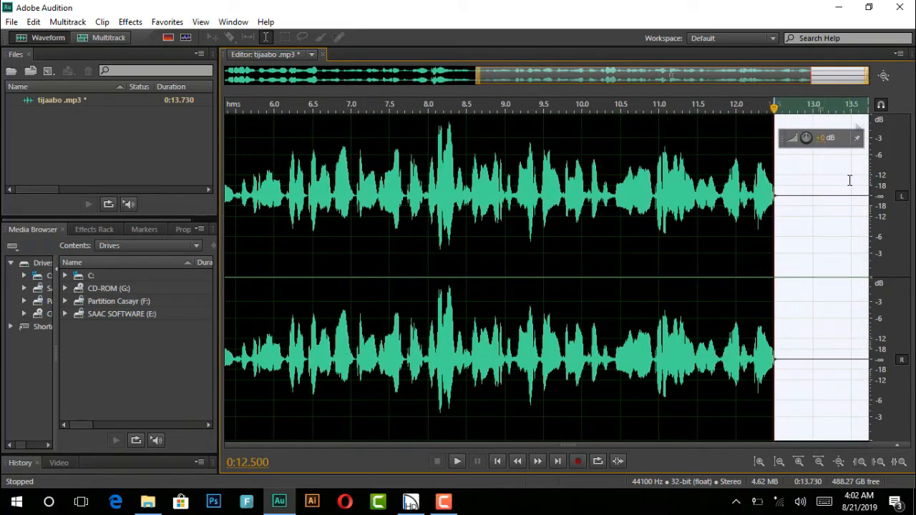
key("Delete")
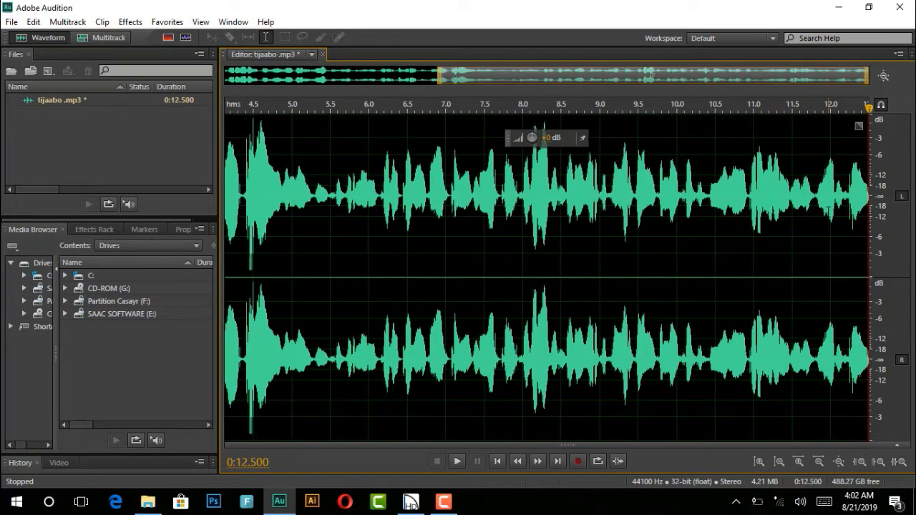
Select the entire trimmed recording, lower its volume strongly, and listen to the result up to about 1.8 seconds.
key("space")
key("ctrl+a")
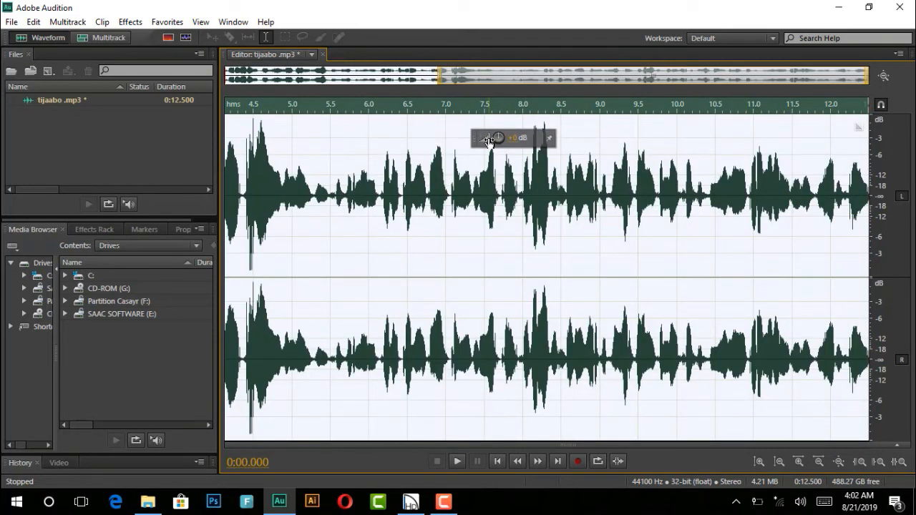
left_click_drag(489, 141, 466, 142)
key("space")
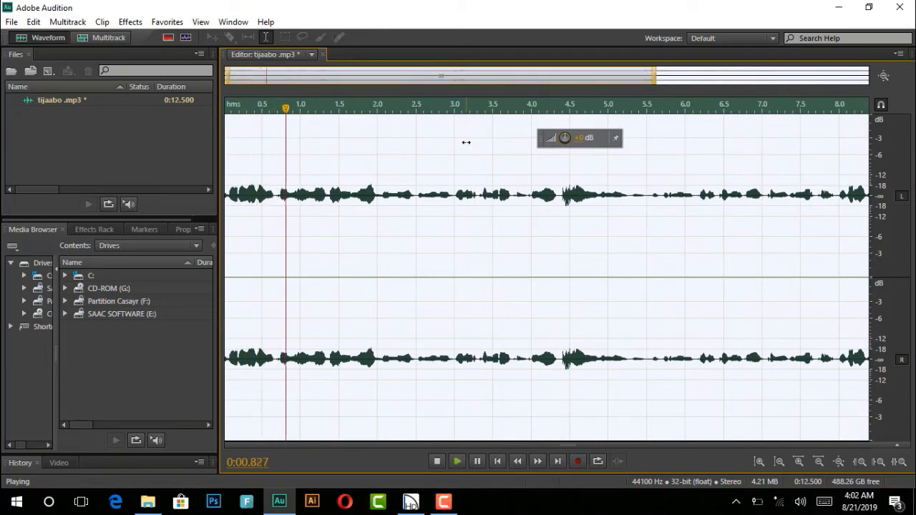
key("space")
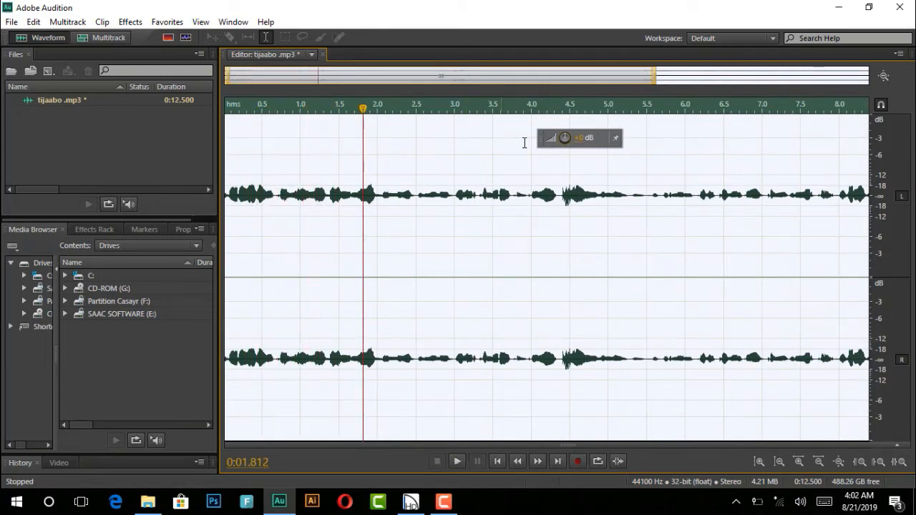
Raise the entire recording's volume strongly, listen up to about 3.6 seconds, and amplify it slightly further.
left_click_drag(550, 139, 590, 139)
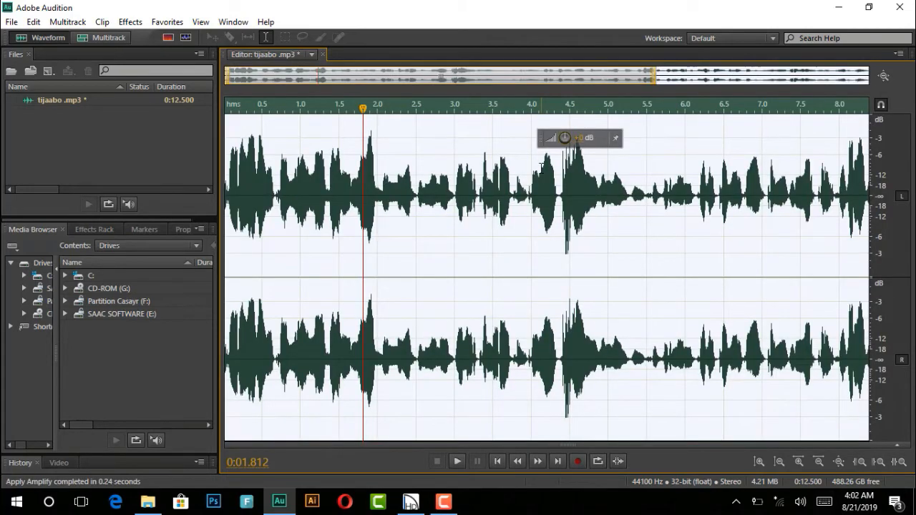
key("space")
key("space")
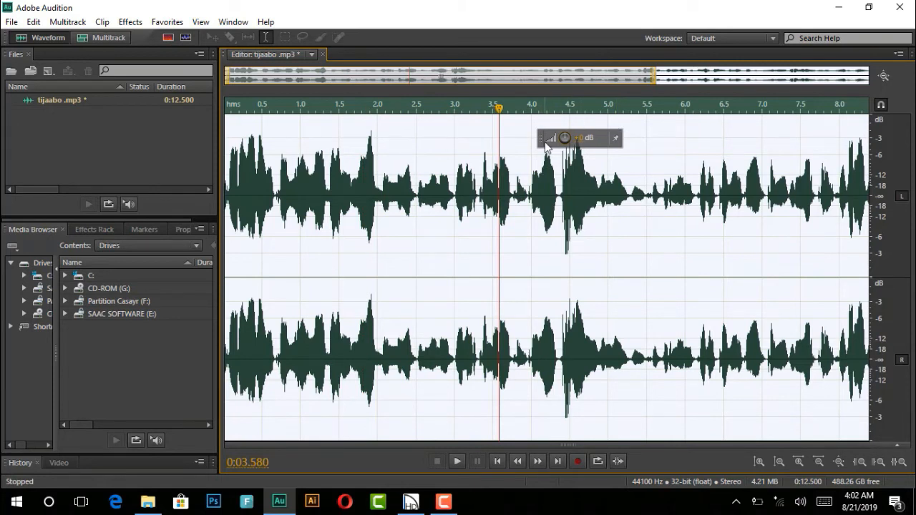
left_click_drag(545, 142, 551, 138)
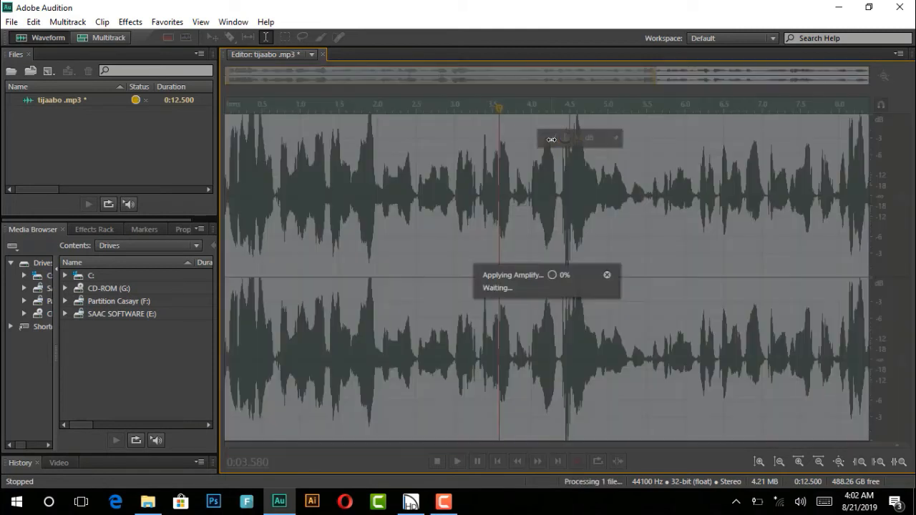
Listen to the amplified recording to its end, and replay it in full from the start.
key("space")
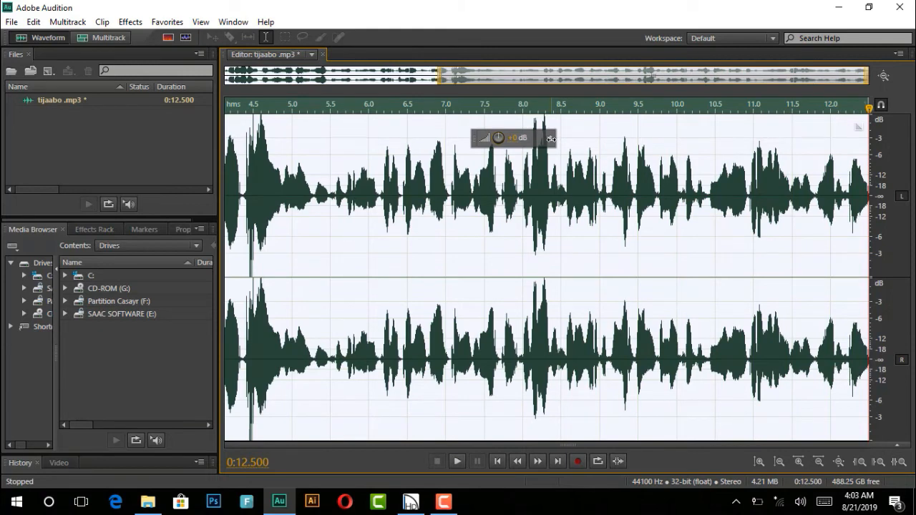
key("space")
left_click_drag(869, 111, 28, 184)
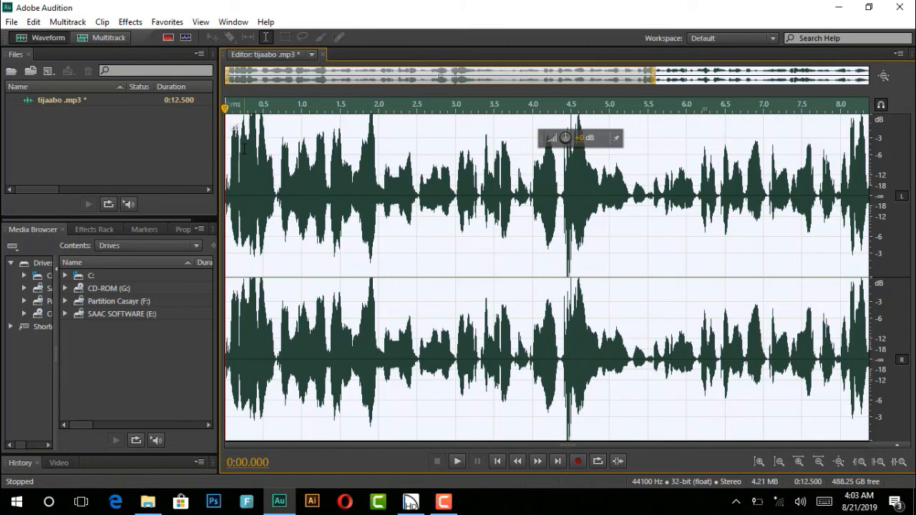
key("space")
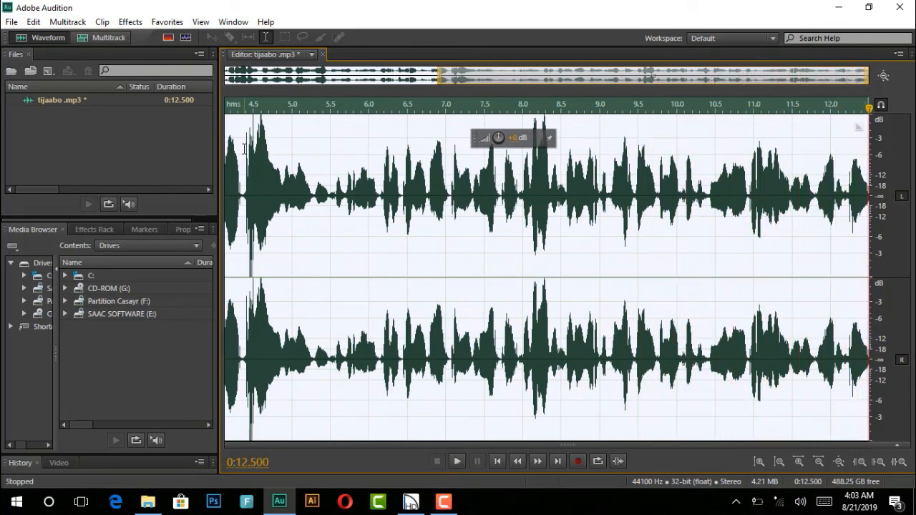
Clear the waveform selection and start saving the edited recording under the new file name "warkii dhan".
left_click(239, 175)
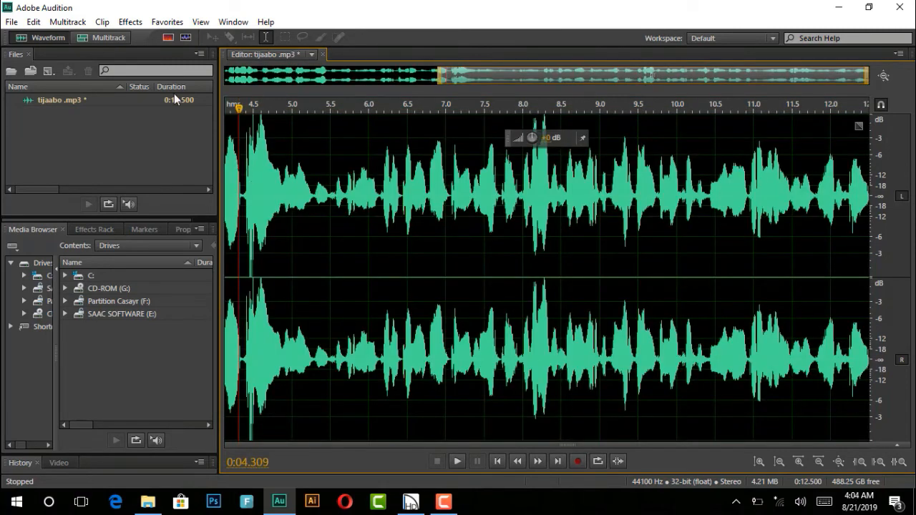
left_click(12, 22)
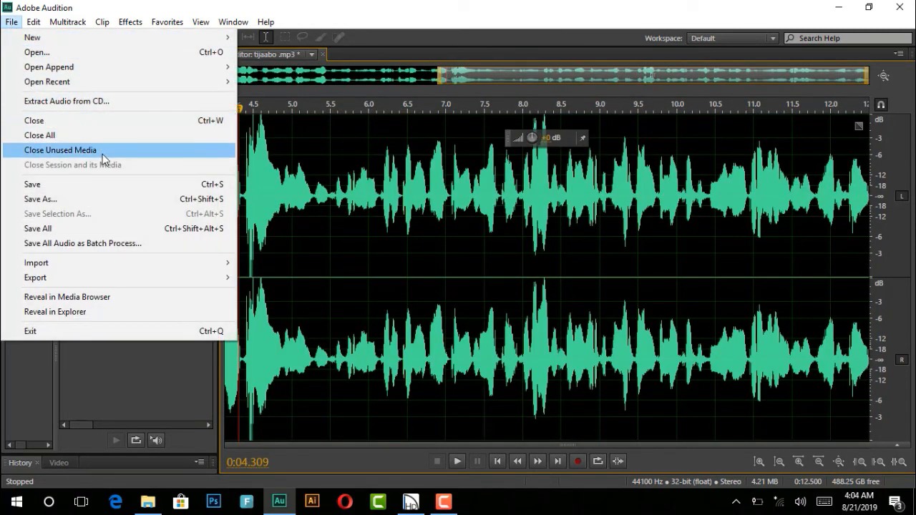
left_click(106, 198)
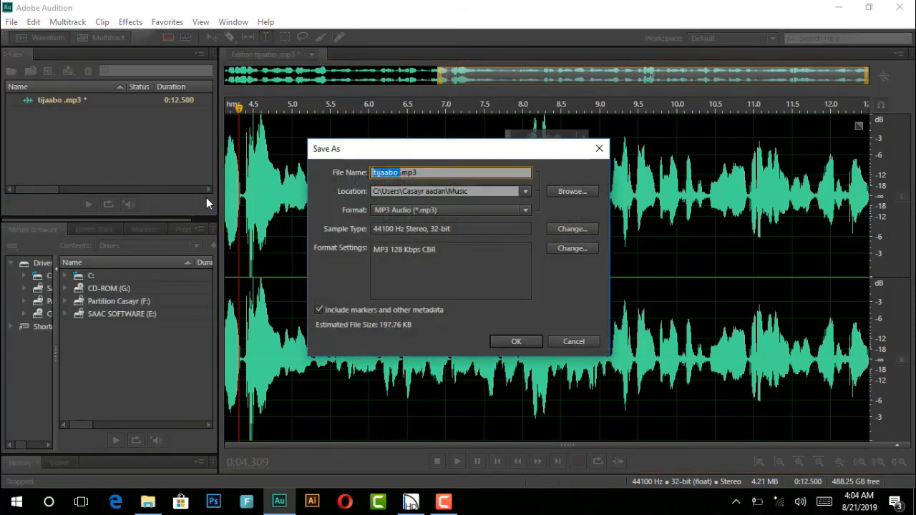
left_click(433, 172)
key("ctrl+a")
key("BackSpace")
type("warkii dhan")
Keep the Music folder as the location, complete the file name as warkii dhan.mp3, and save it in the compressed MP3 format.
left_click(527, 191)
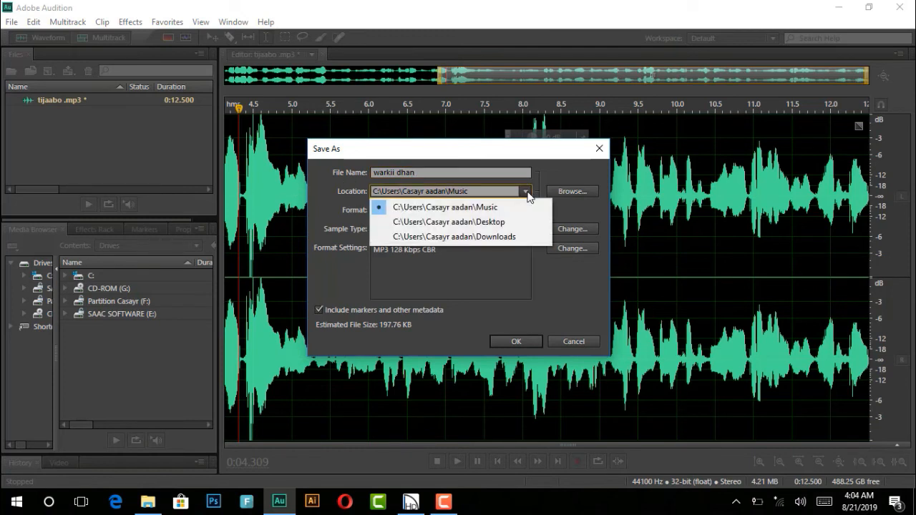
left_click(509, 207)
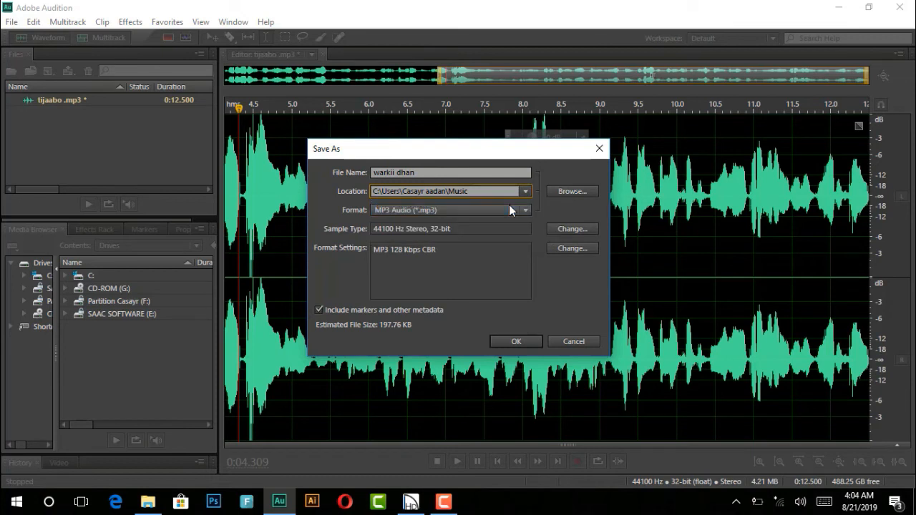
left_click(432, 174)
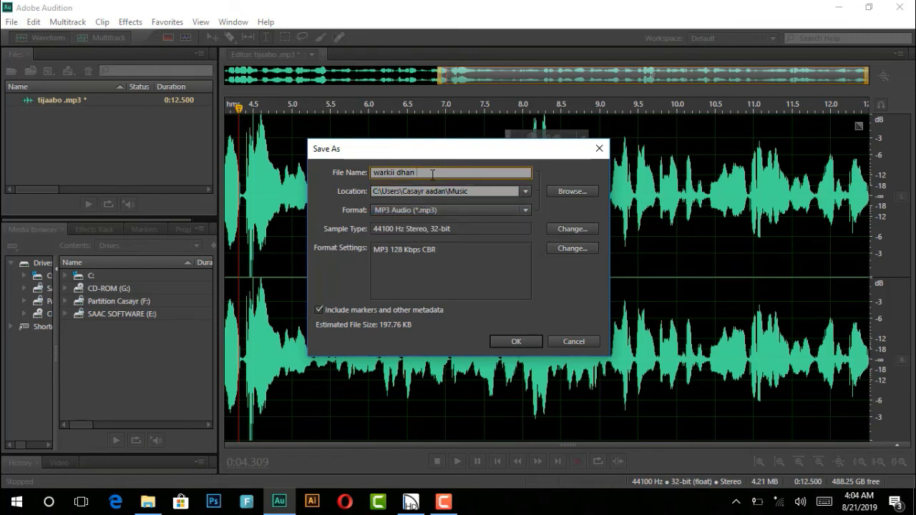
type(".mp3")
left_click(515, 341)
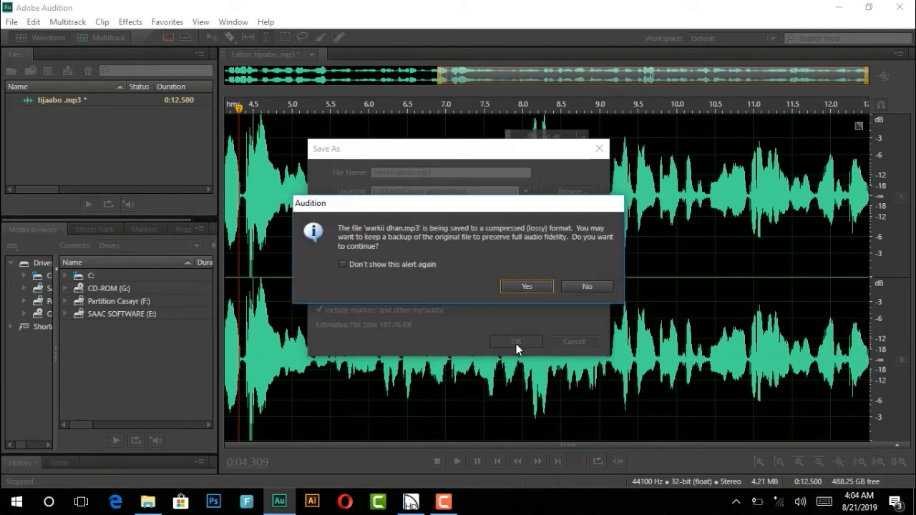
left_click(525, 287)
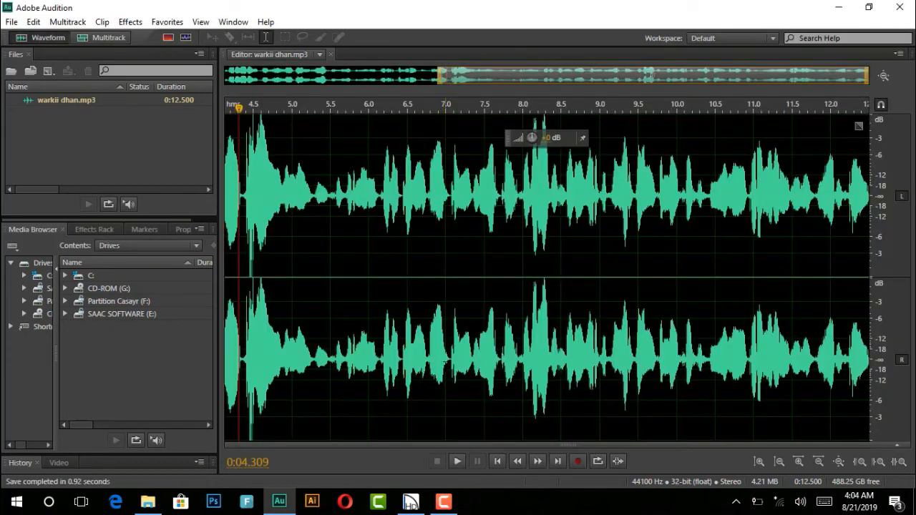
Minimize the audio editor, close Home Designer Pro with its welcome window, and reduce the Music folder window from full screen.
left_click(844, 12)
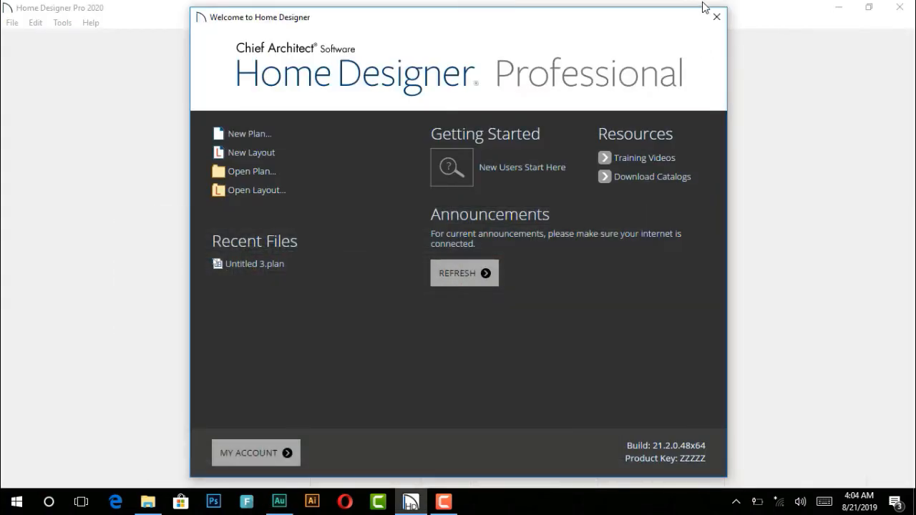
left_click(715, 20)
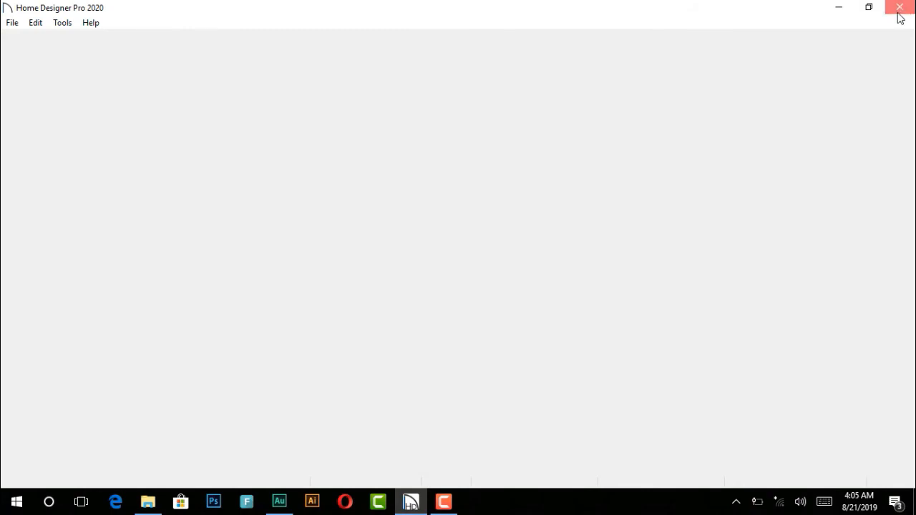
left_click(900, 8)
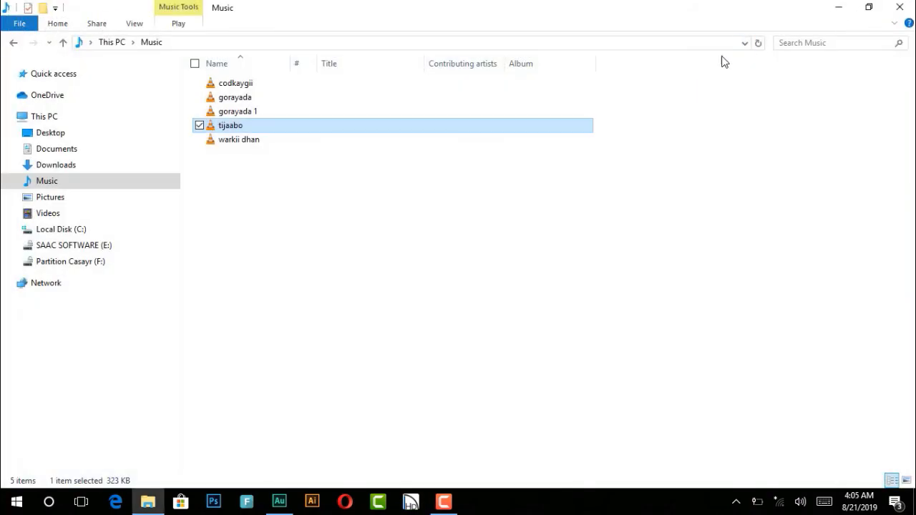
left_click(869, 6)
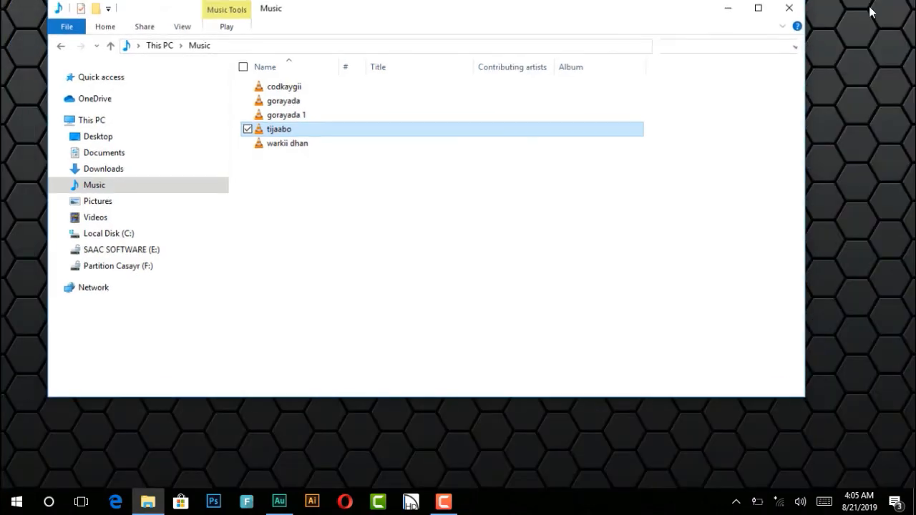
Play the exported warkii dhan file from the Music folder in VLC and raise the playback volume to 116%.
left_click(333, 147)
double_click(333, 146)
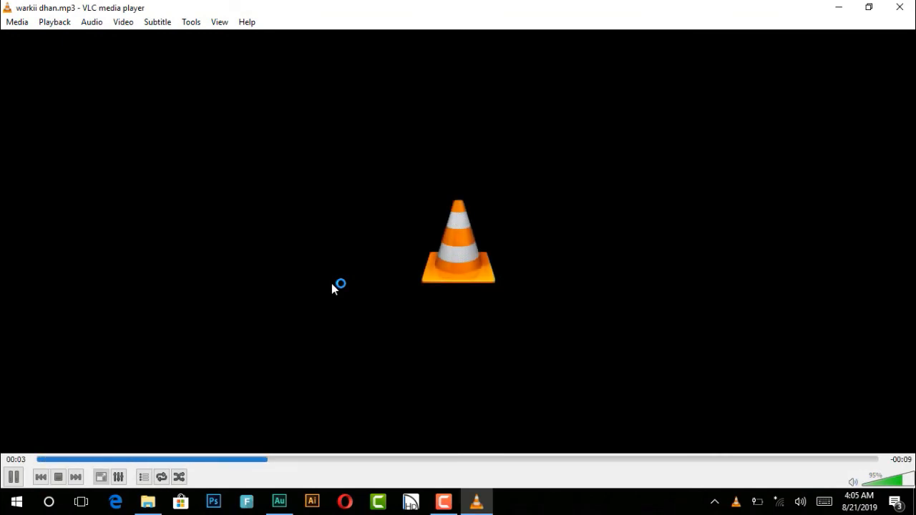
left_click(909, 483)
left_click(912, 483)
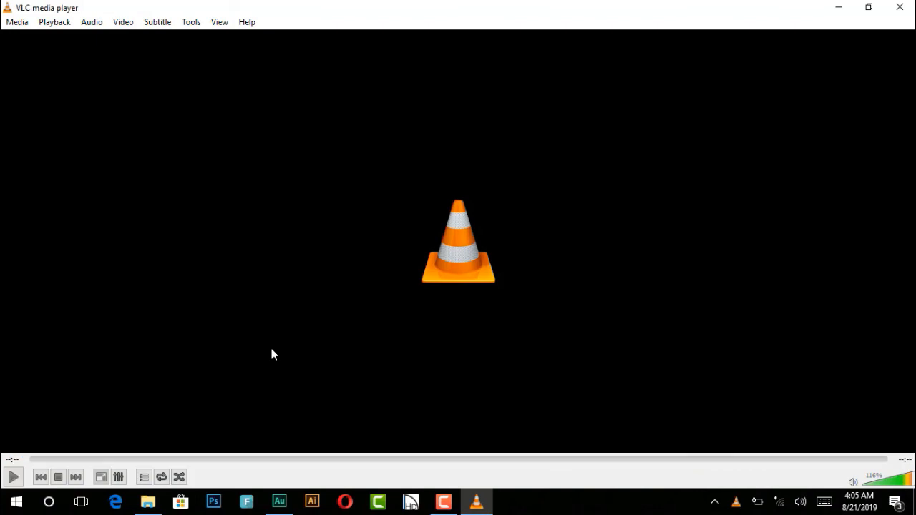
Replay the exported recording, and close the media player and the Music folder window.
key("space")
left_click(898, 7)
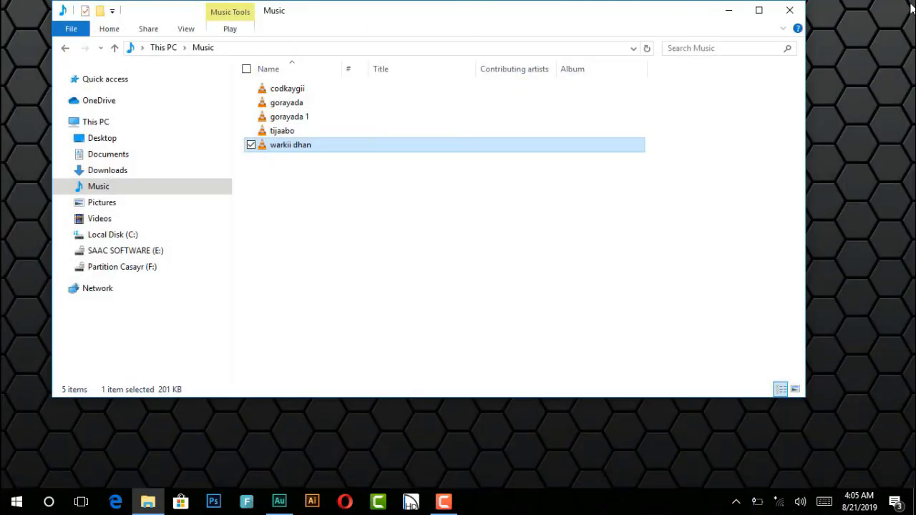
left_click(795, 12)
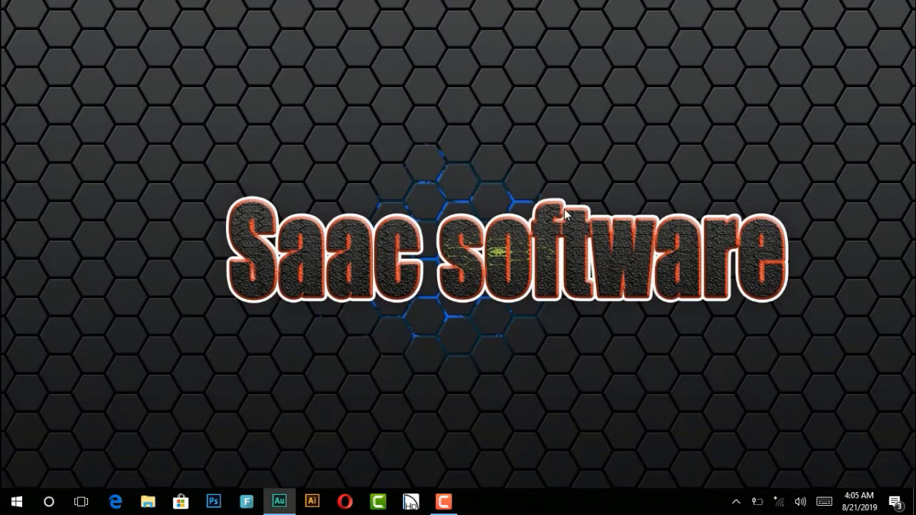